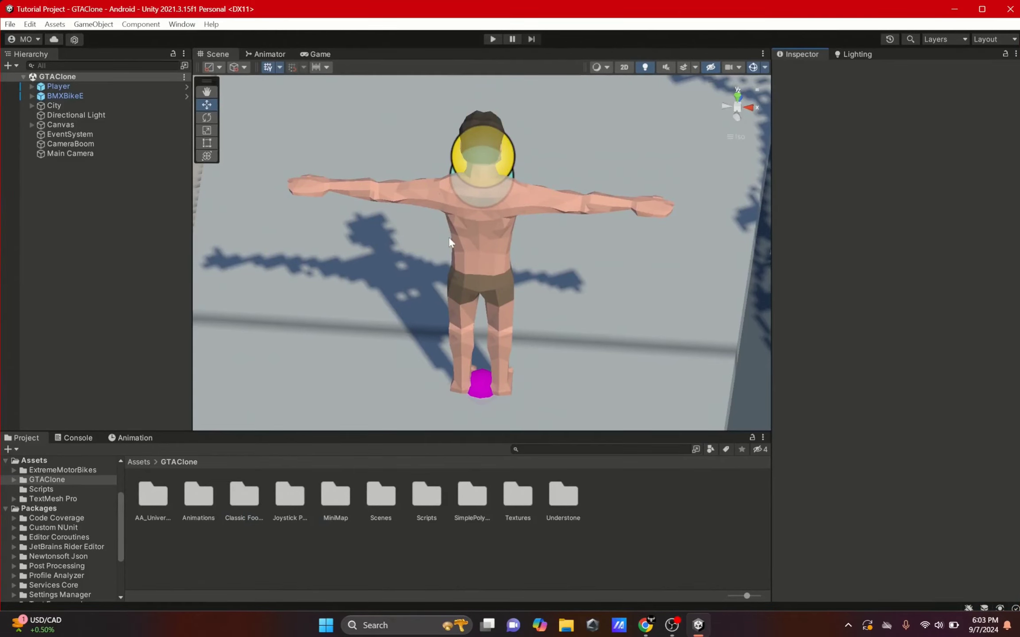
Step: Maximize the Unity window and orbit the Scene view to show the T-posed character beside the red bike
left_click(981, 13)
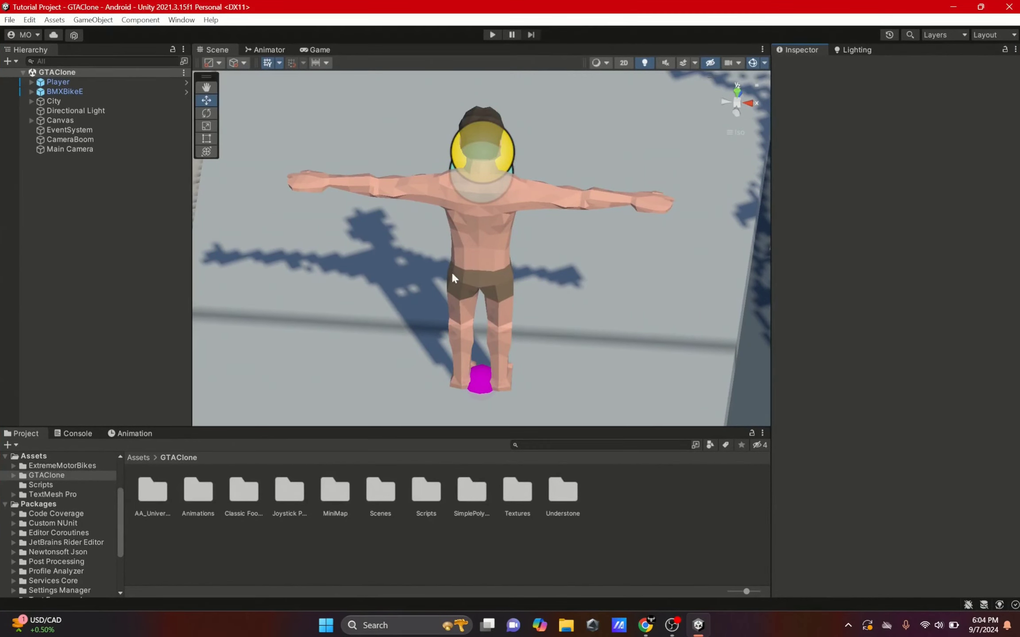
left_click_drag(400, 218, 593, 242, "alt")
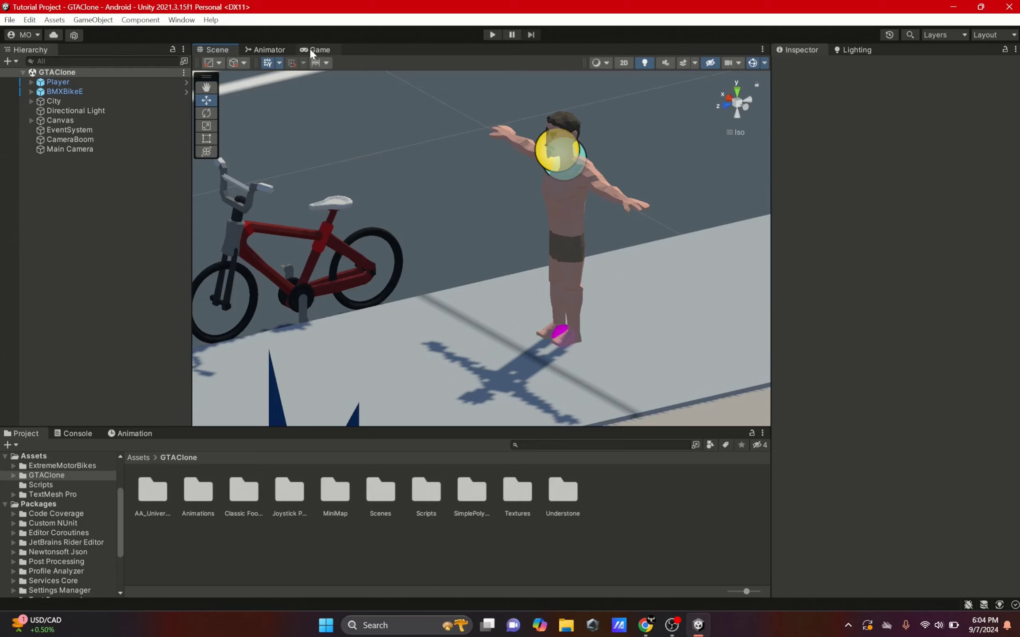
Step: Add a 256×256 Render Texture asset named 'Minimap' to the GTAClone folder
left_click(65, 219)
right_click(72, 218)
left_click(137, 522)
right_click(470, 552)
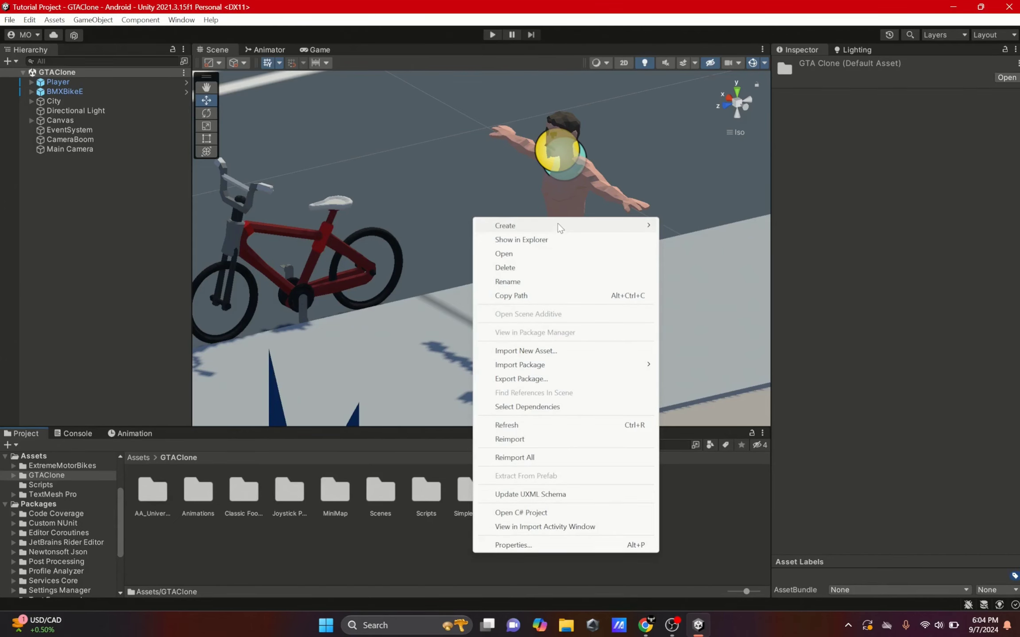
mouse_move(559, 225)
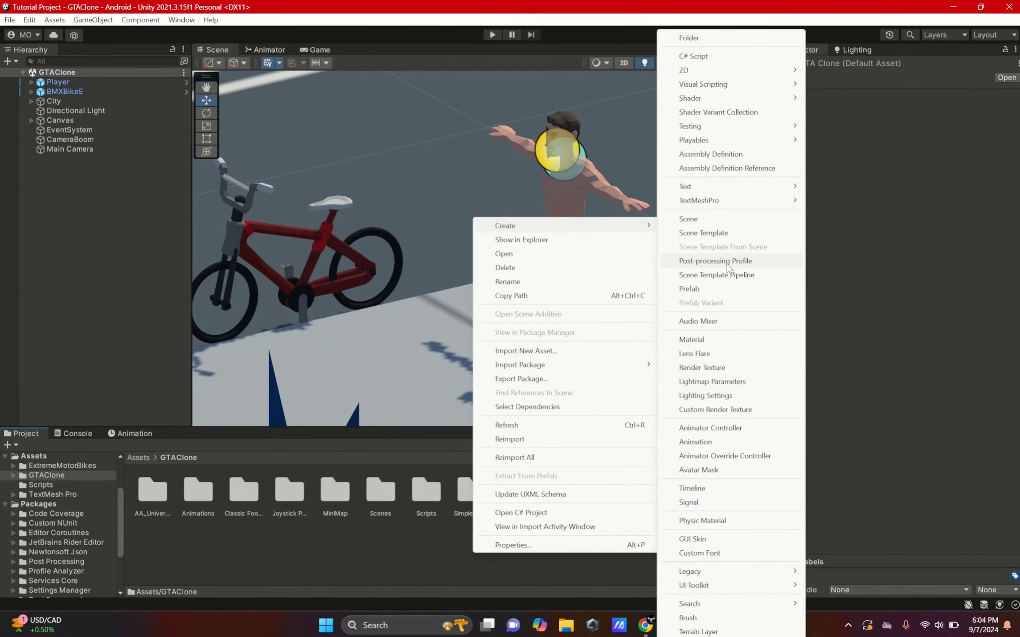
left_click(732, 368)
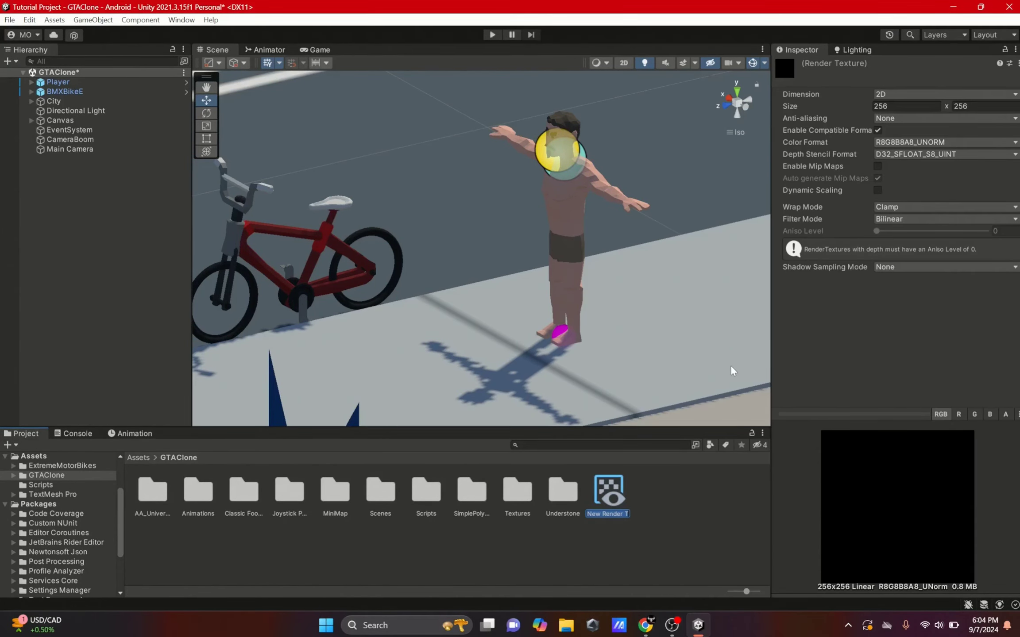
type("Minimap")
key("Return")
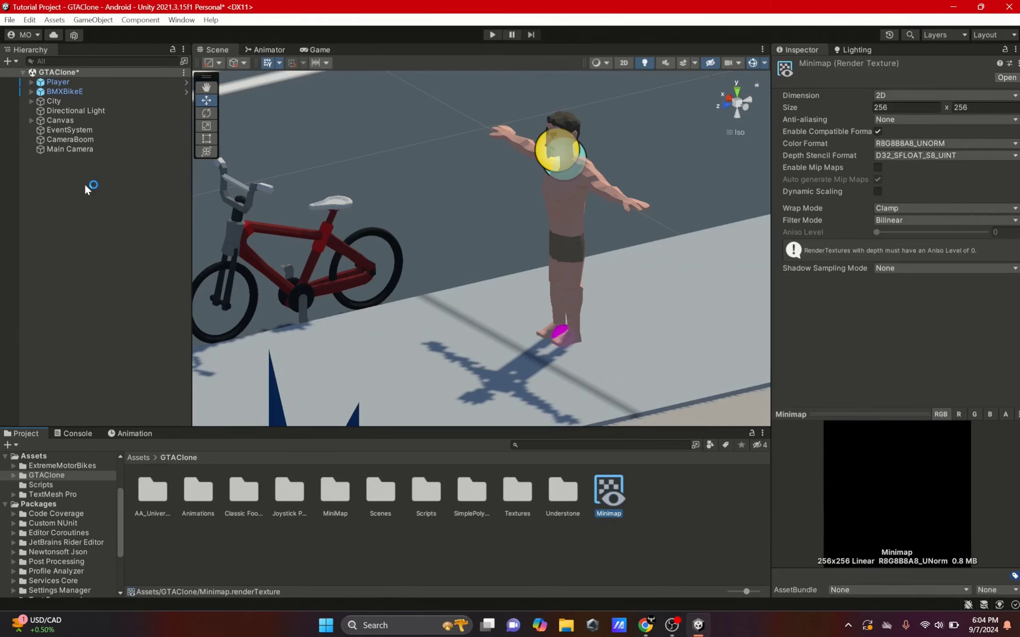
left_click(85, 187)
Step: Duplicate the Main Camera as MiniMapCamera with Orthographic projection
left_click(89, 150)
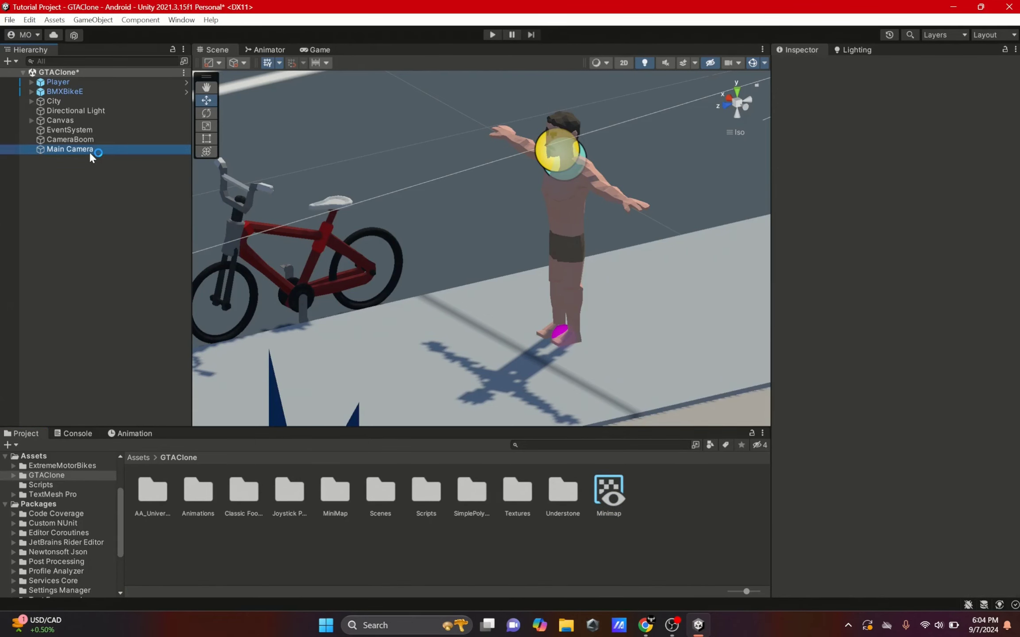
key("ctrl+d")
left_click(903, 67)
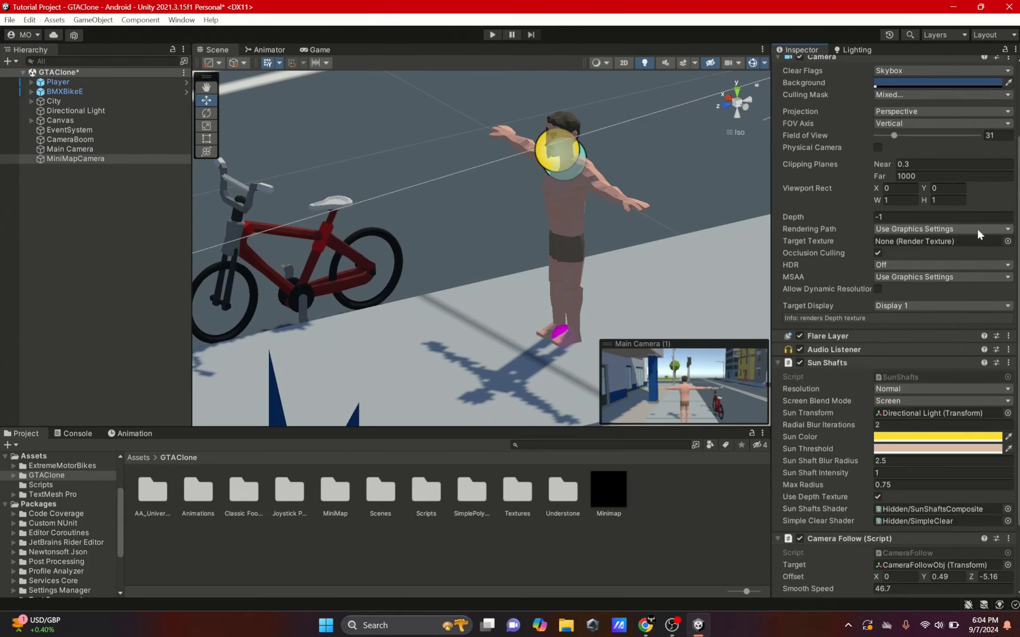
scroll(977, 227, "up", 3)
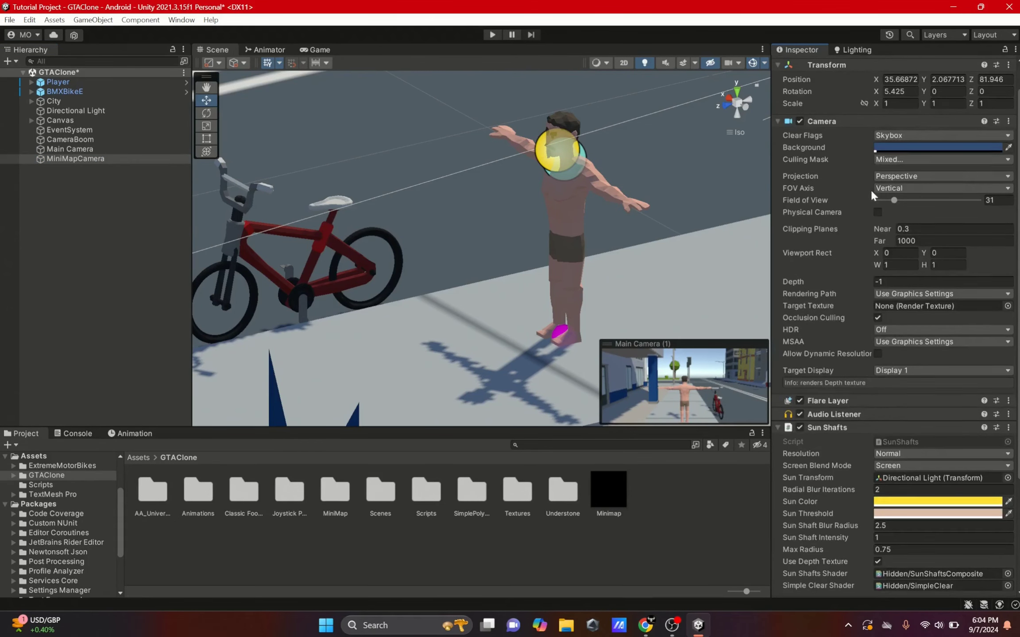
left_click(877, 177)
left_click(923, 204)
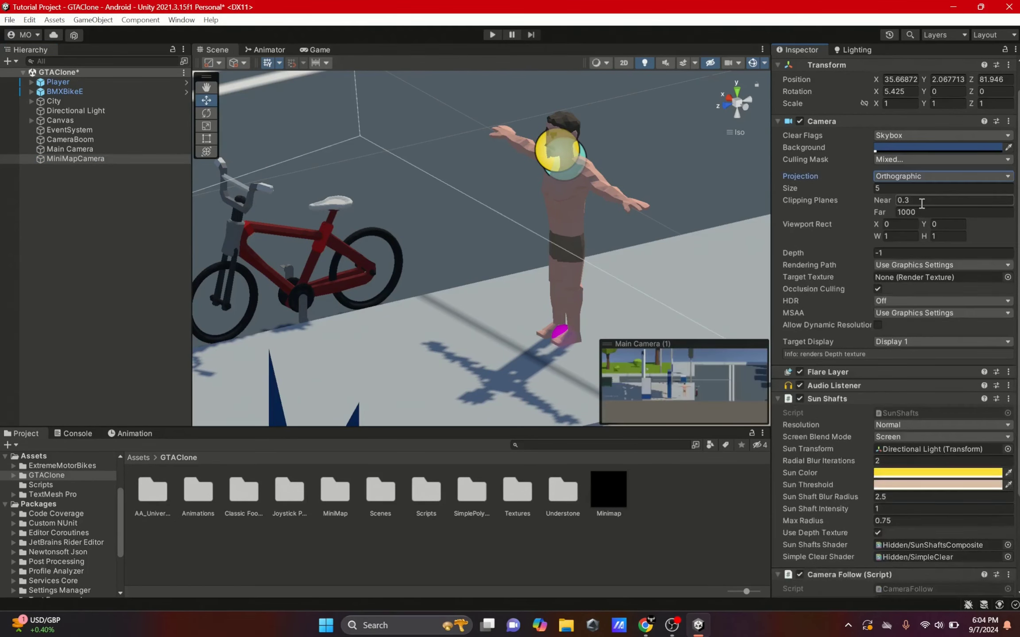
Step: Check the Game view and remove the Camera Follow script from MiniMapCamera
left_click(901, 91)
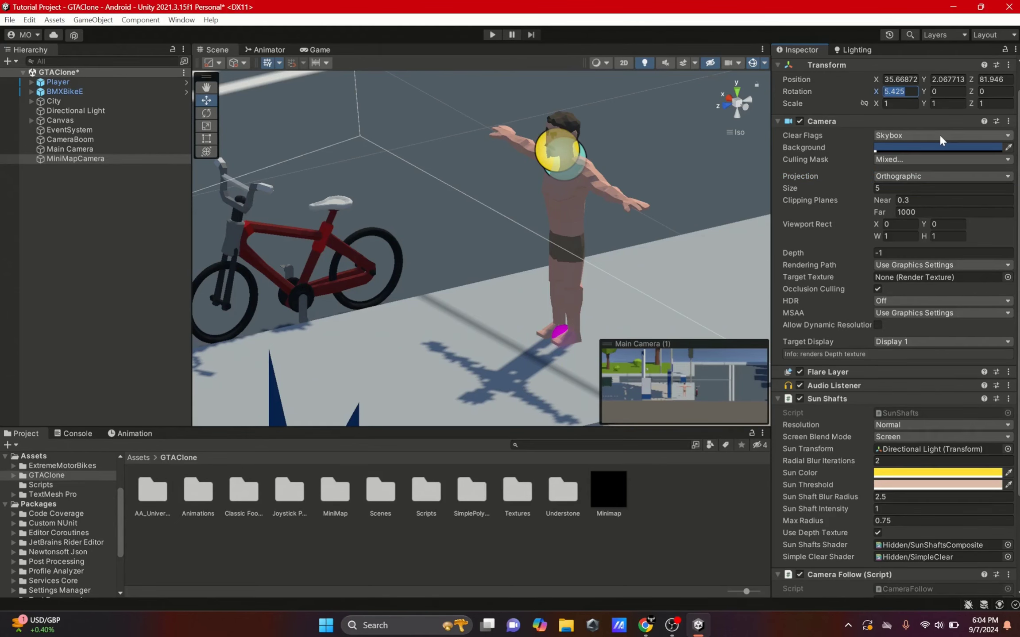
key("Return")
left_click(320, 50)
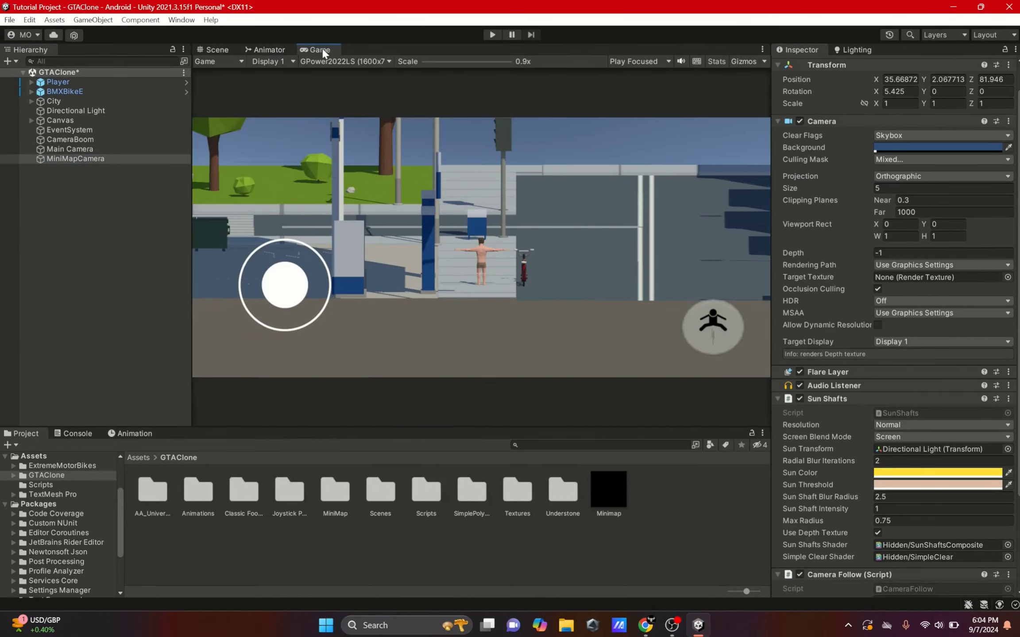
left_click(896, 91)
scroll(922, 446, "down", 3)
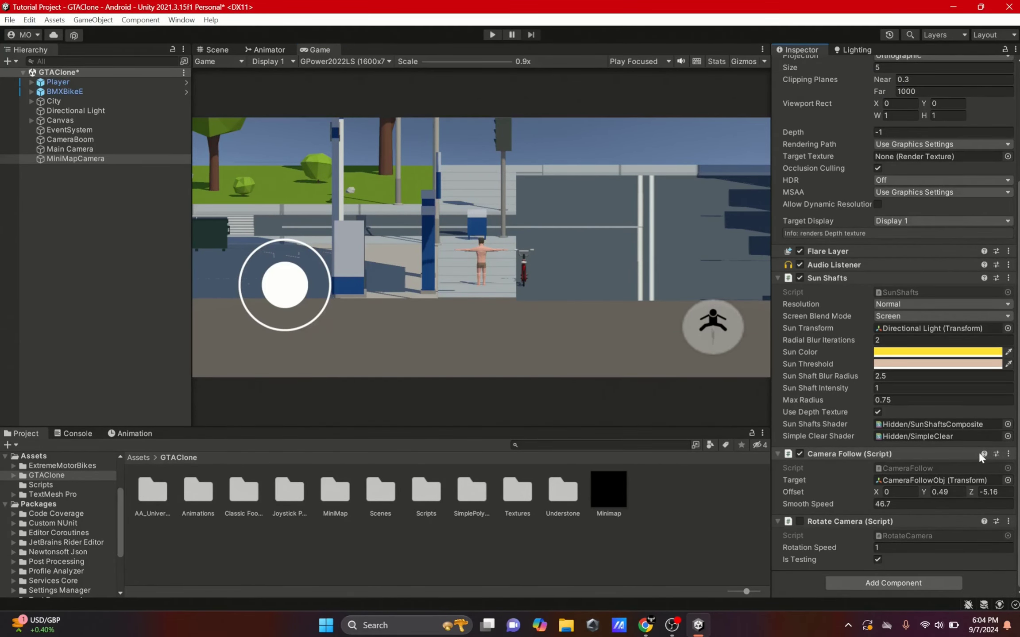
left_click(1013, 455)
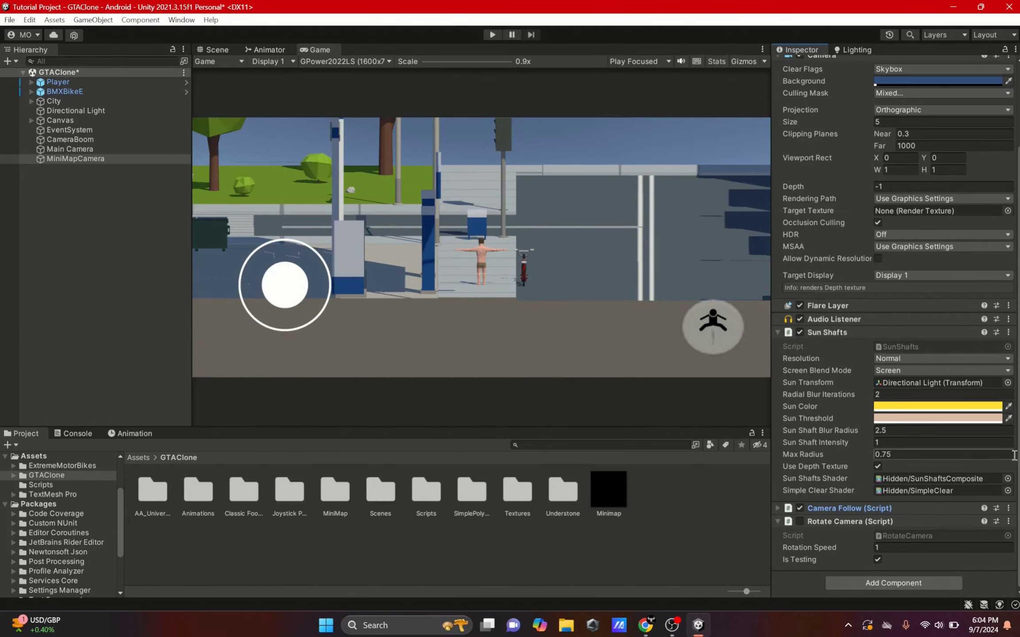
left_click(1012, 510)
left_click(966, 491)
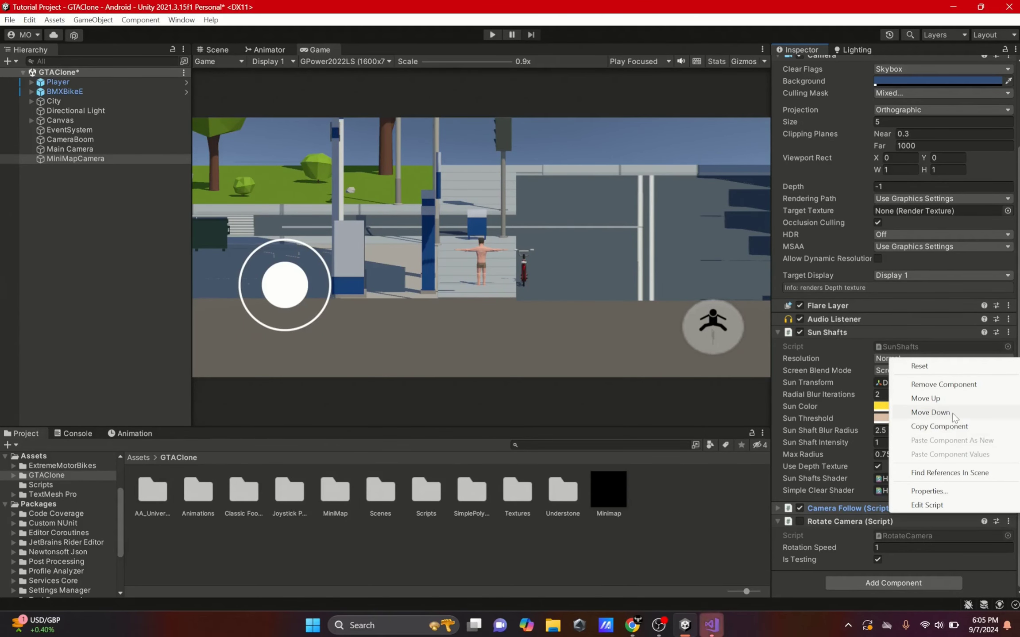
left_click(944, 384)
Step: Set MiniMapCamera's X rotation to 90 so it looks straight down
scroll(871, 317, "up", 3)
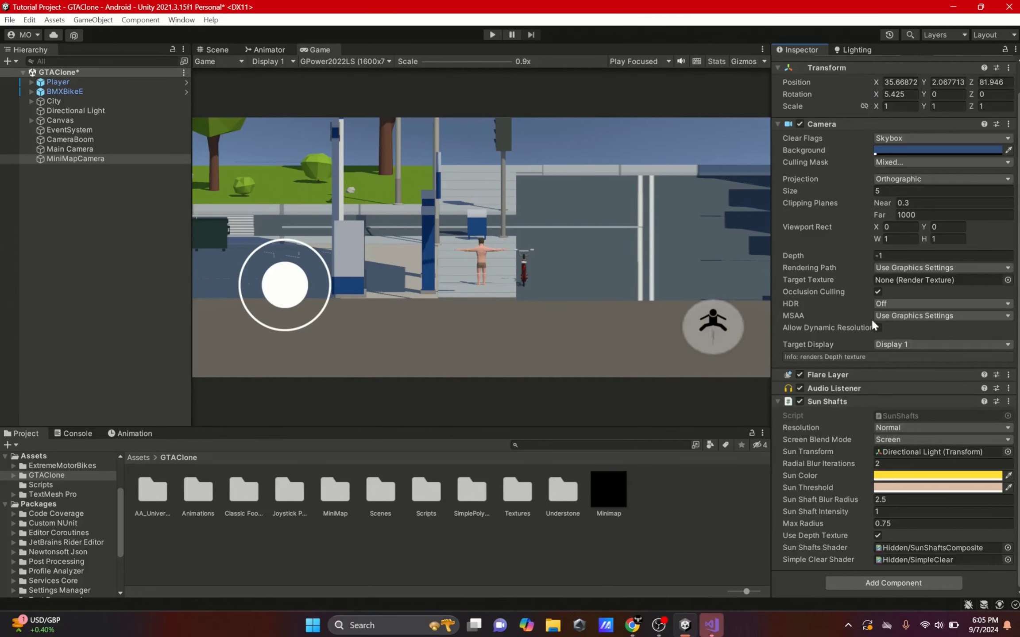
left_click(896, 208)
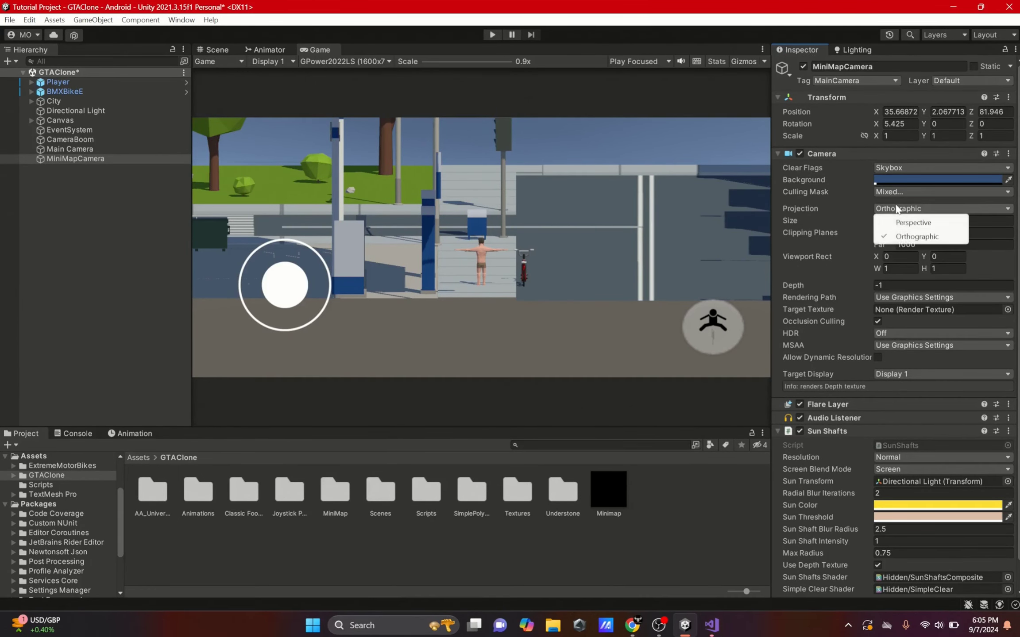
left_click(914, 124)
type("90")
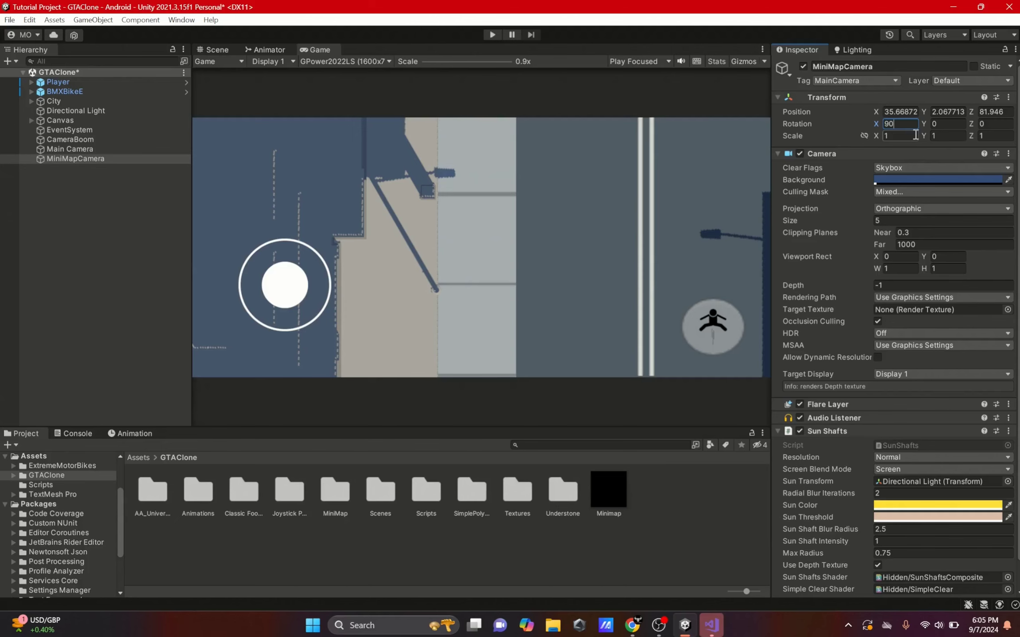
Step: Position the MiniMapCamera directly above the player in the Scene view
left_click(214, 49)
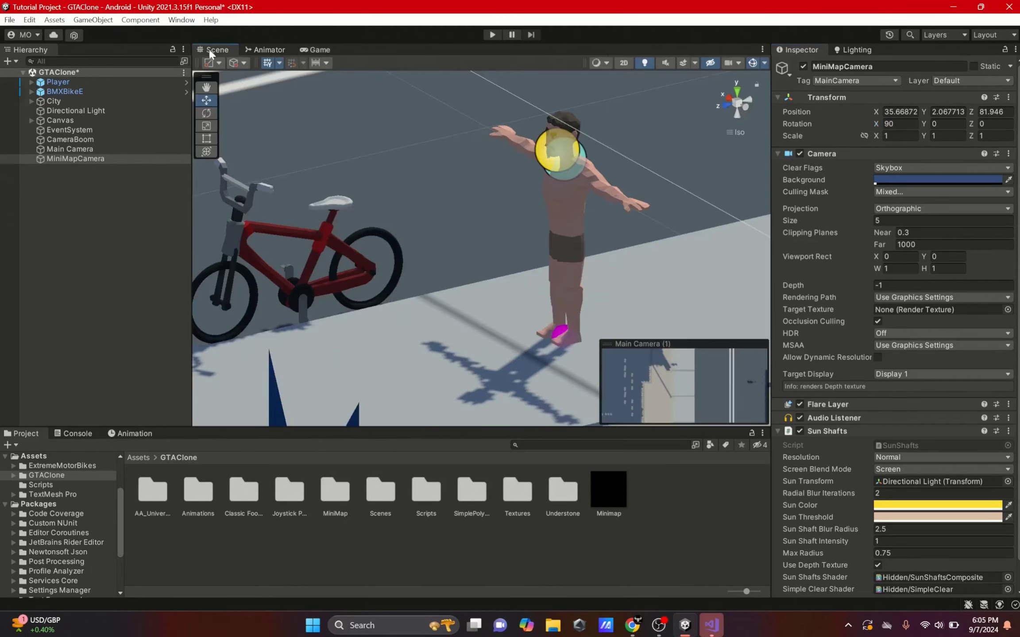
right_click_drag(485, 173, 745, 163)
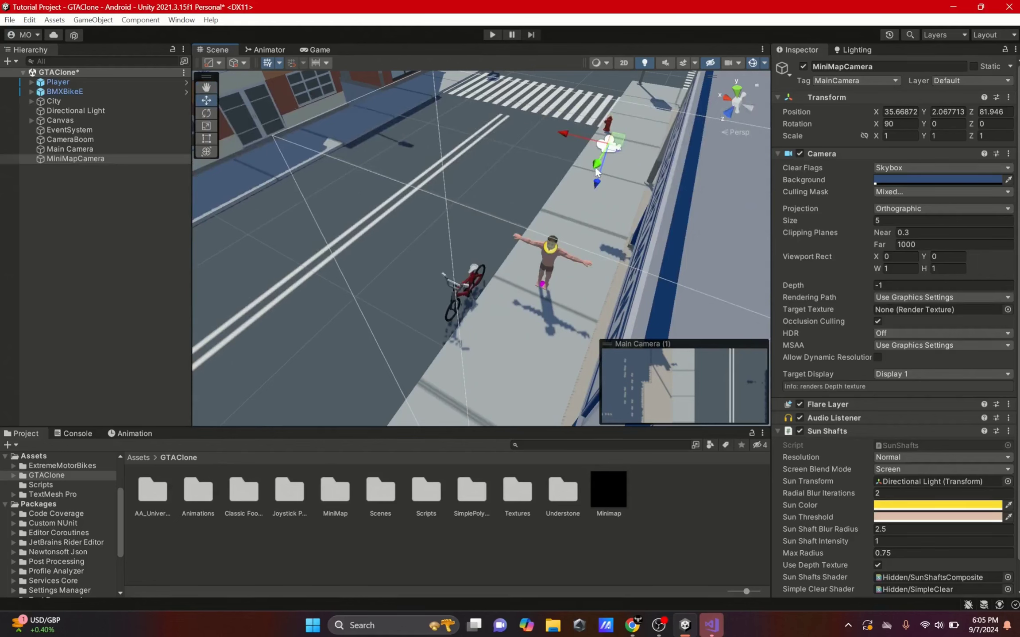
left_click_drag(597, 172, 544, 63)
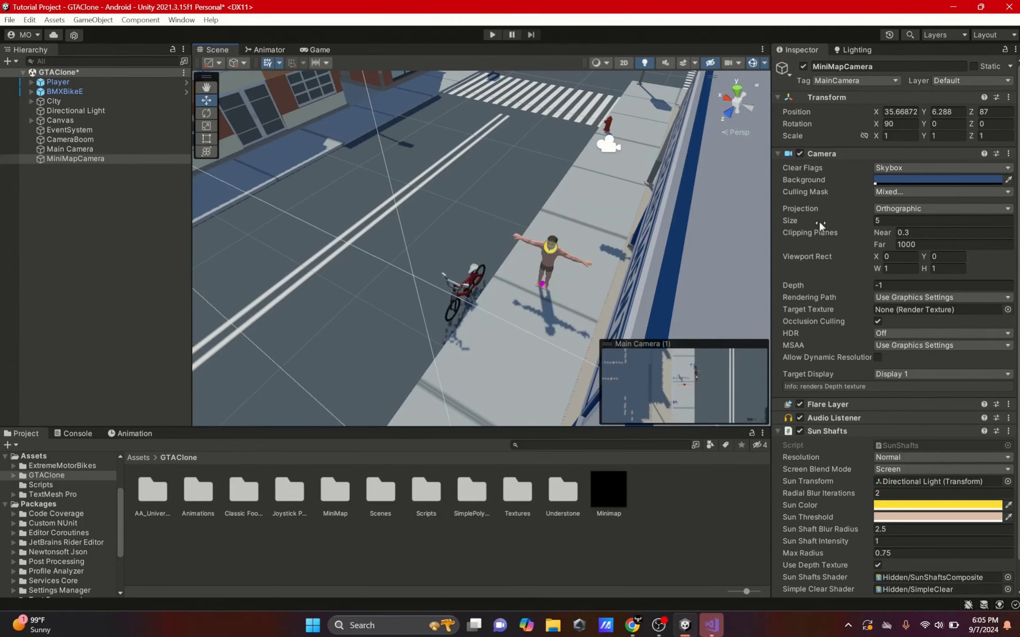
Step: Set the camera's orthographic size to 9 and its Target Texture to Minimap
left_click_drag(819, 221, 917, 236)
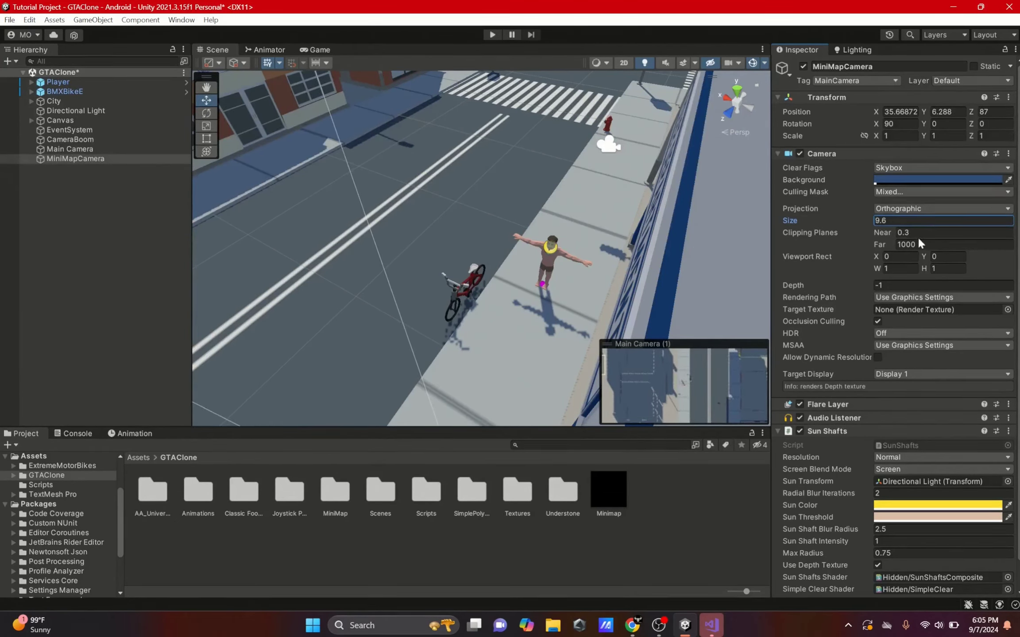
key("BackSpace")
key("BackSpace")
scroll(961, 238, "down", 2)
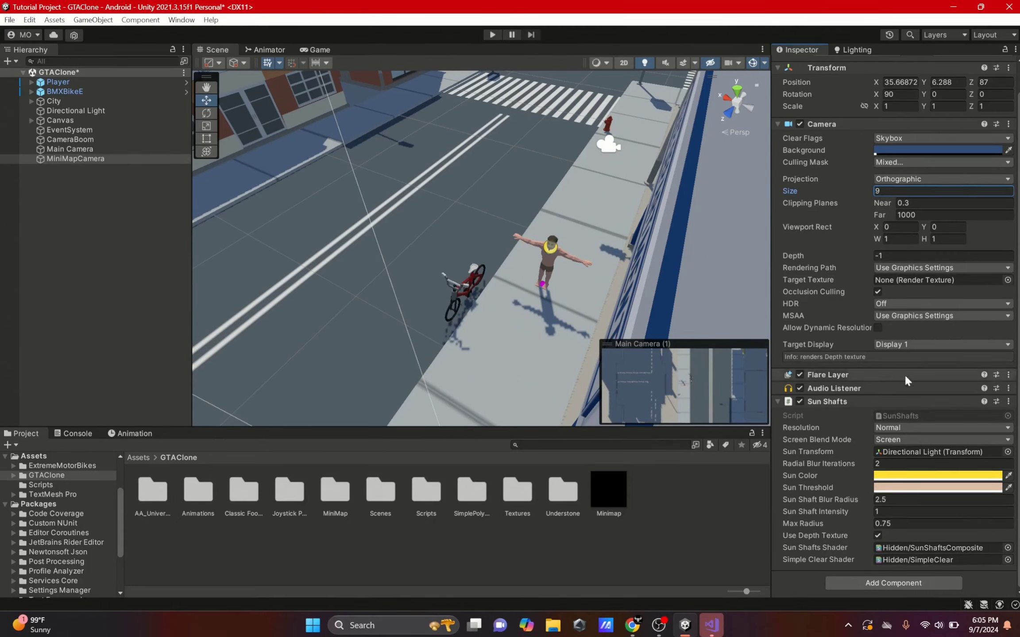
left_click_drag(607, 489, 919, 282)
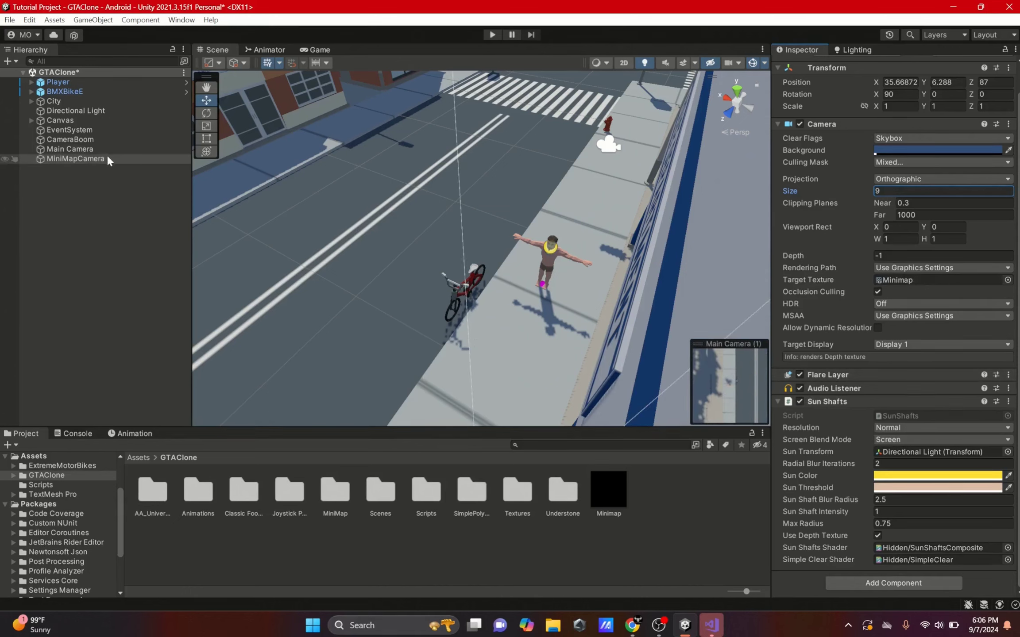
Step: Remove Sun Shafts, Audio Listener and Flare Layer from MiniMapCamera, then check the Game view
left_click(1009, 402)
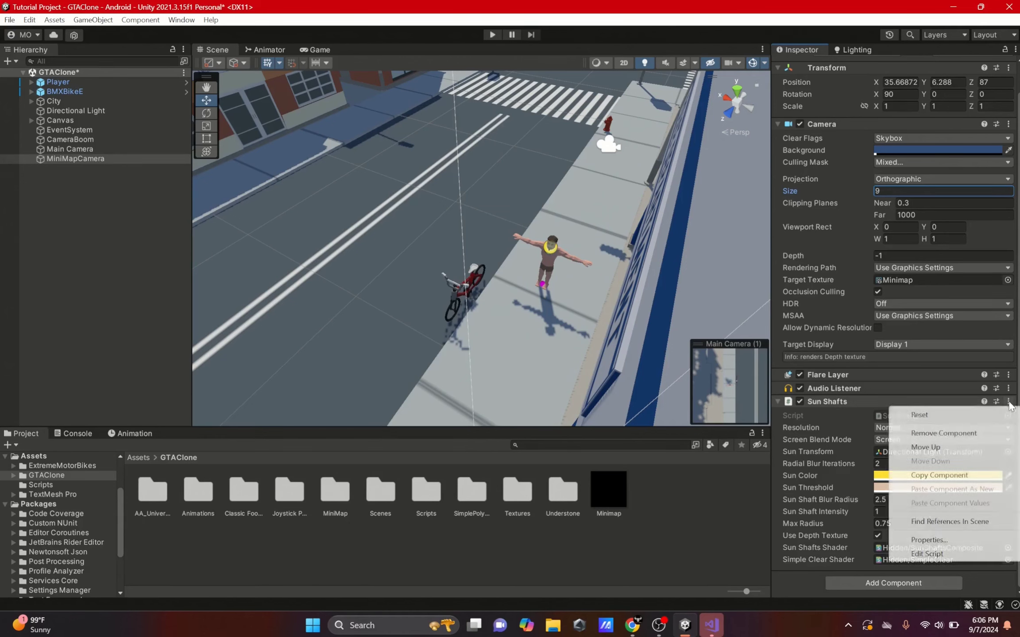
left_click(913, 434)
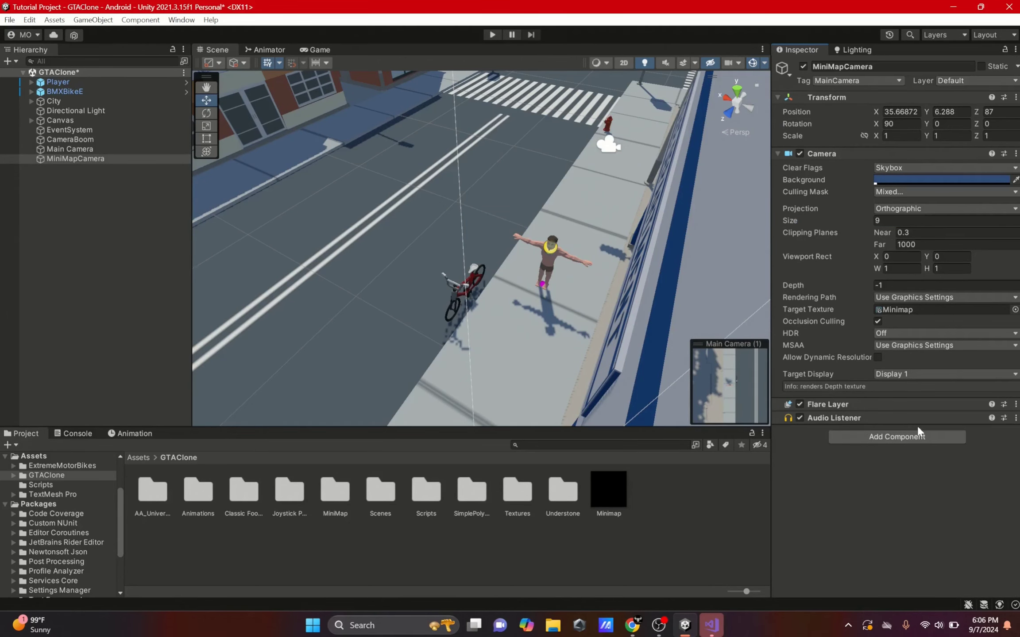
left_click(1016, 418)
left_click(946, 449)
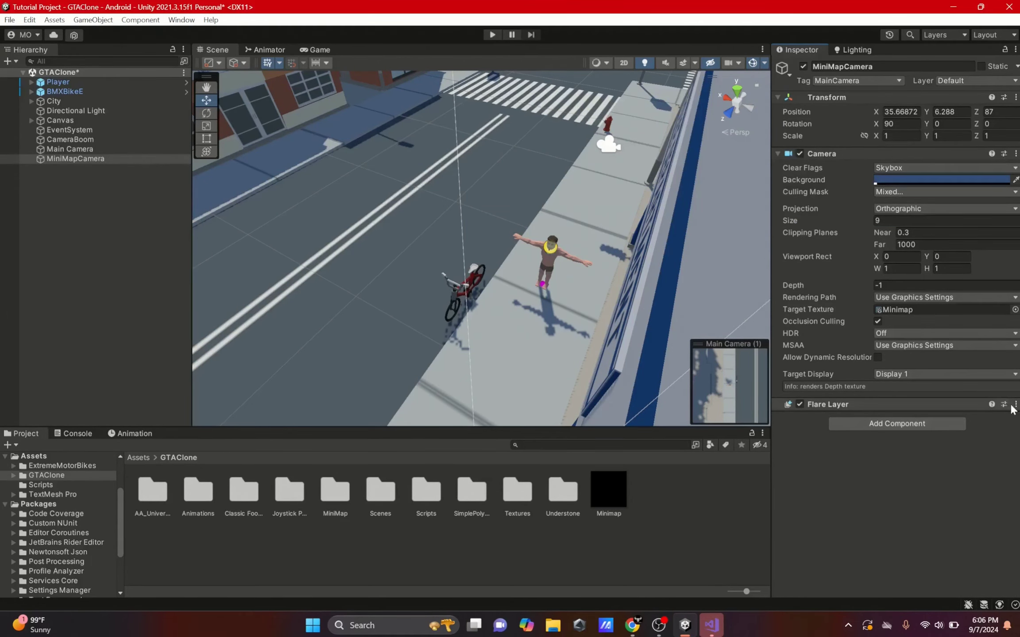
left_click(1016, 404)
left_click(943, 434)
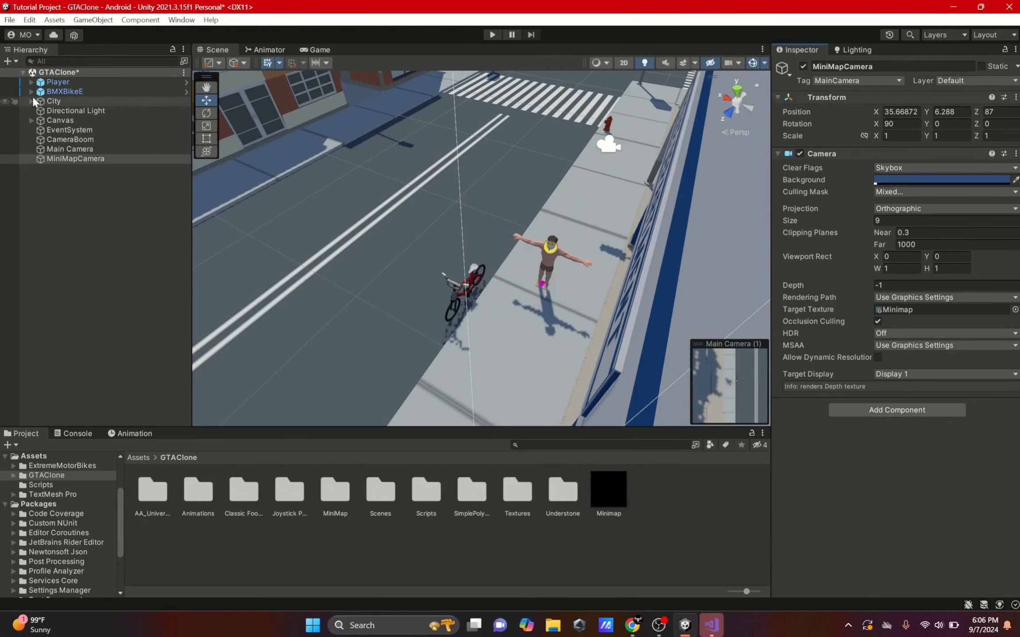
left_click(314, 49)
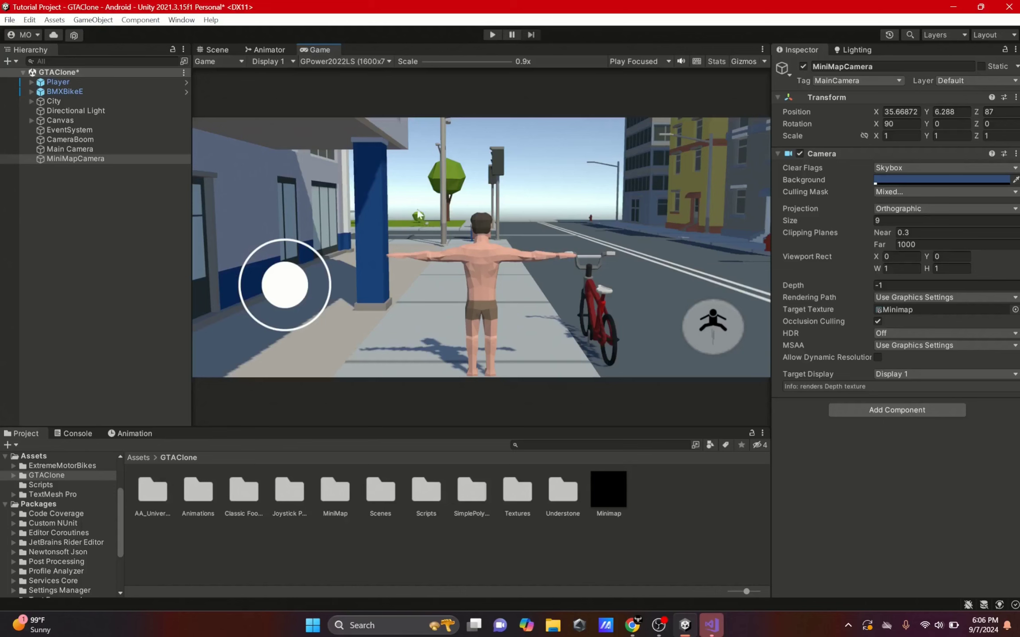
left_click(76, 159)
left_click(215, 50)
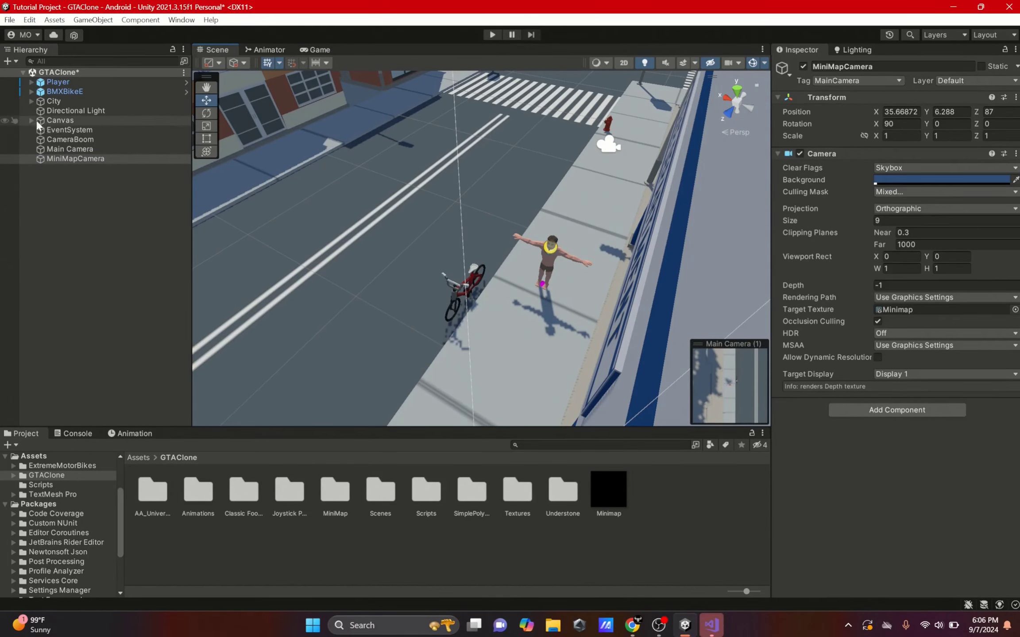
Step: Add a UI Image under Player and set its Source Image to the Knob sprite
right_click(52, 82)
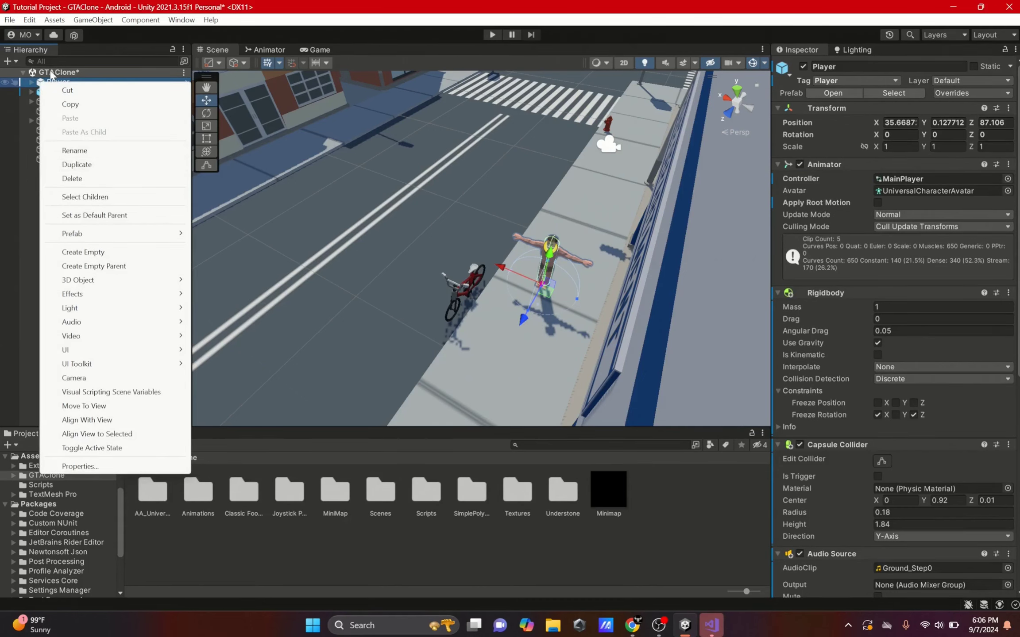
left_click(32, 82)
left_click(32, 82)
right_click(58, 82)
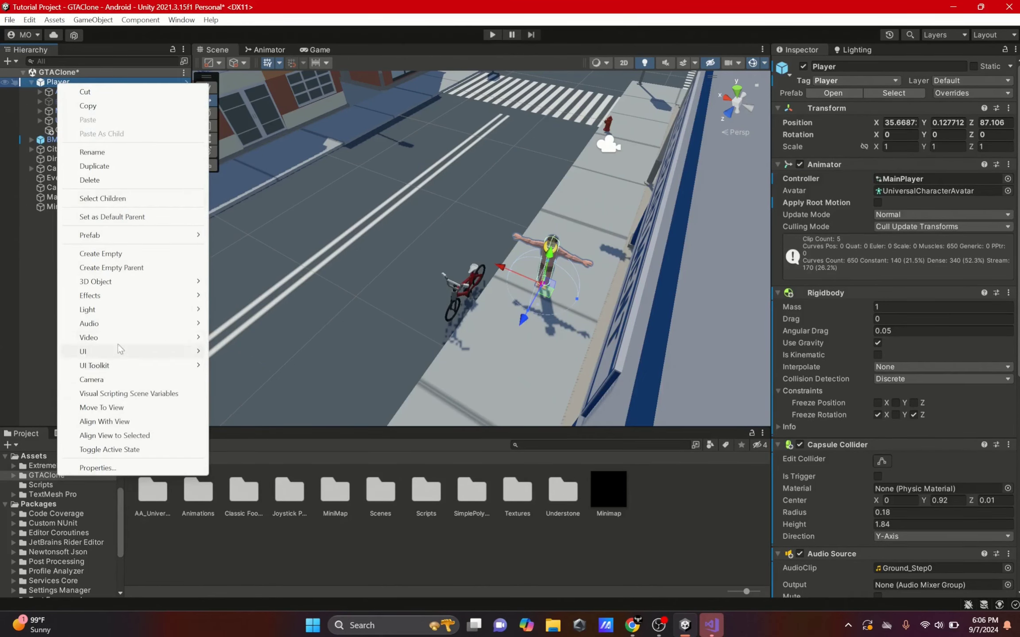
mouse_move(101, 353)
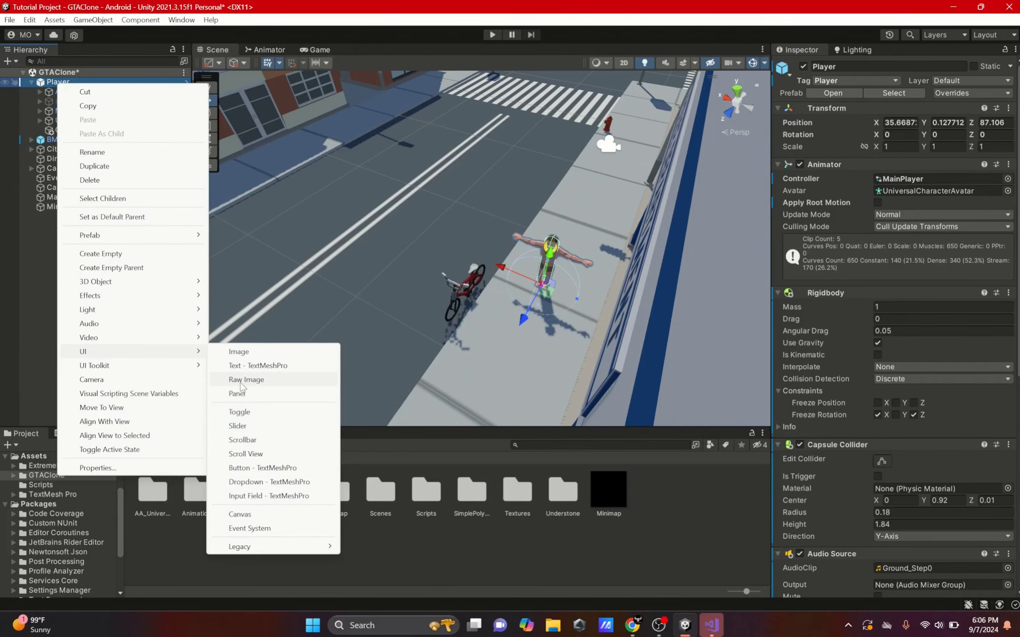
left_click(255, 354)
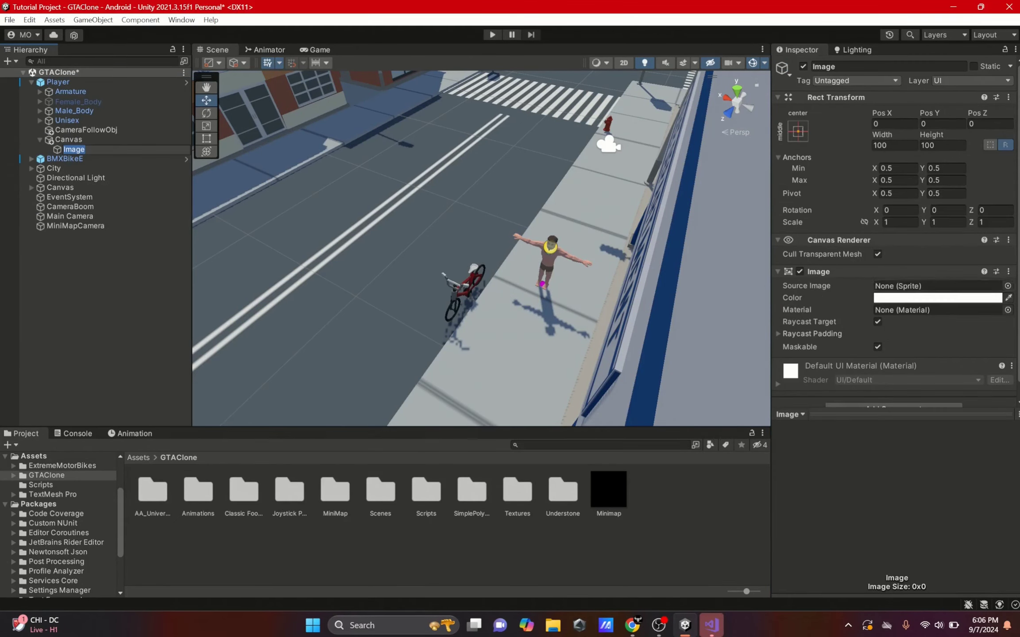
left_click(1008, 287)
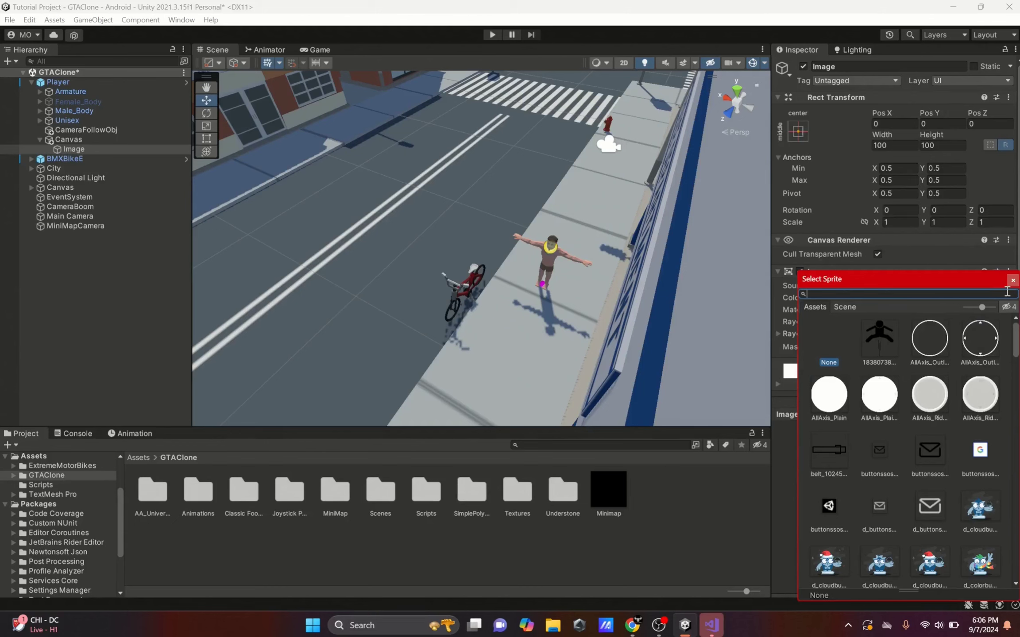
type("knob")
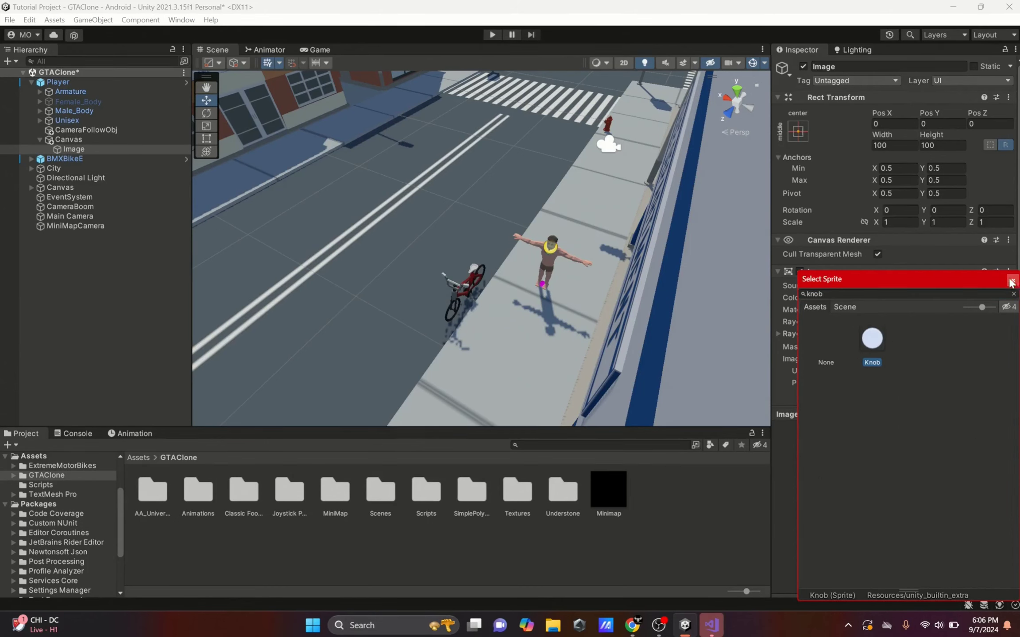
left_click(1011, 282)
Step: Set the Player's canvas to World Space with MiniMapCamera as its event camera
left_click(81, 141)
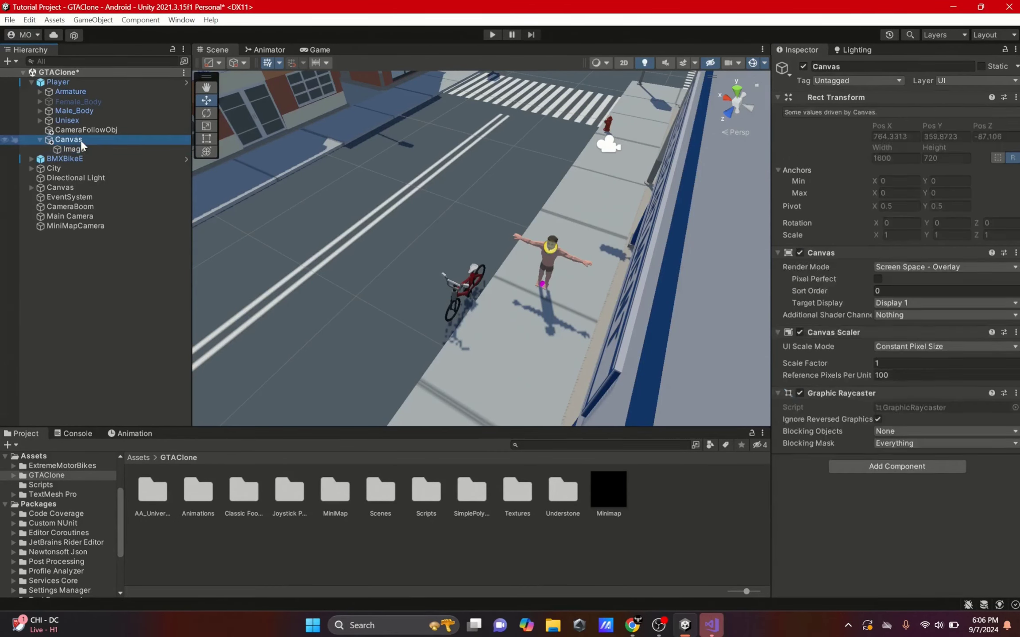
left_click(942, 266)
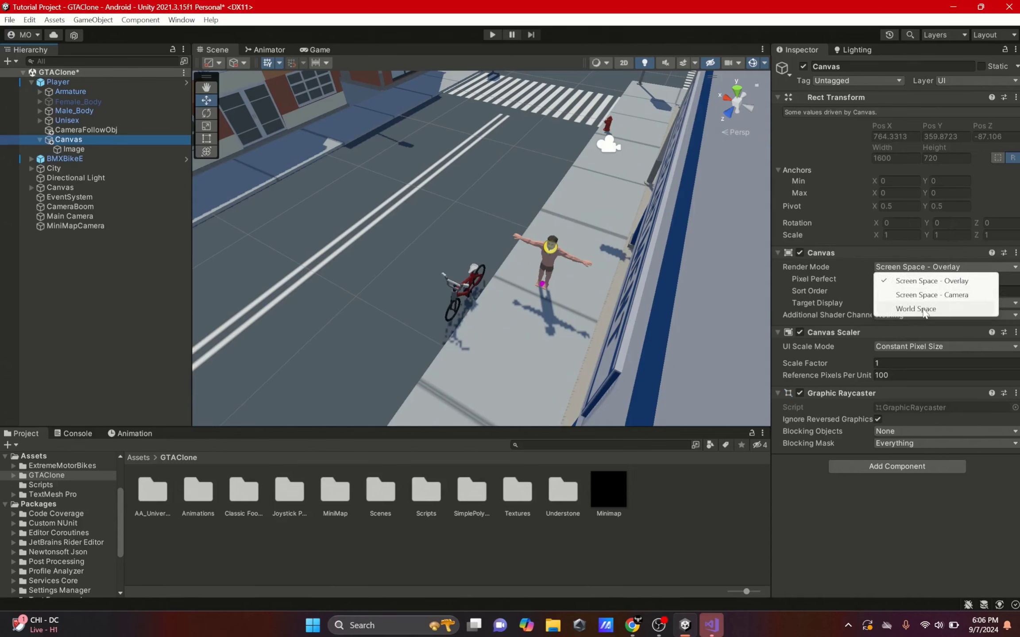
left_click(903, 309)
left_click_drag(76, 226, 948, 267)
left_click(75, 149)
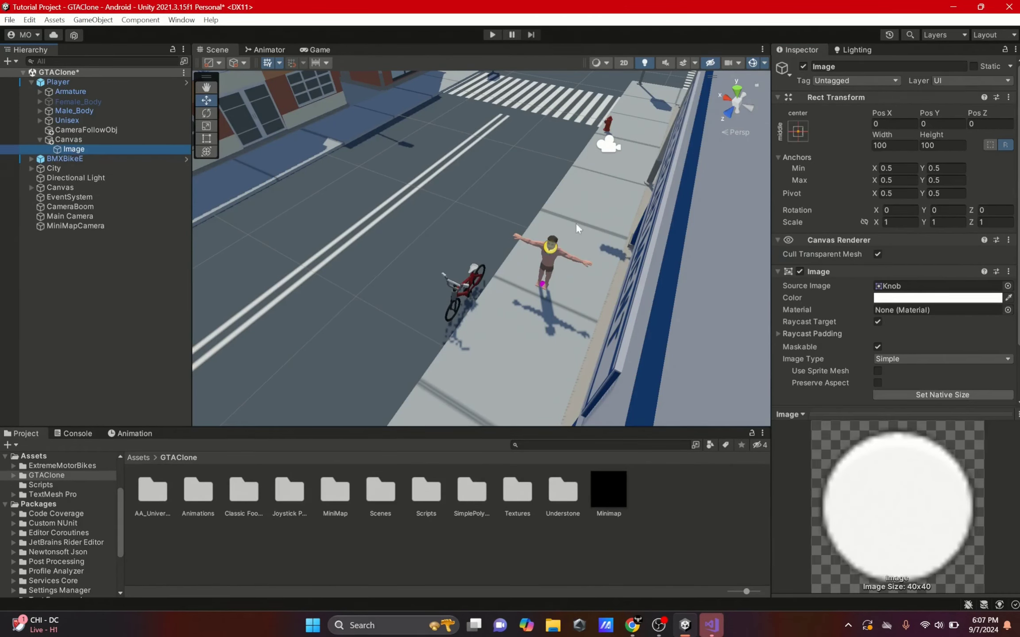
double_click(110, 150)
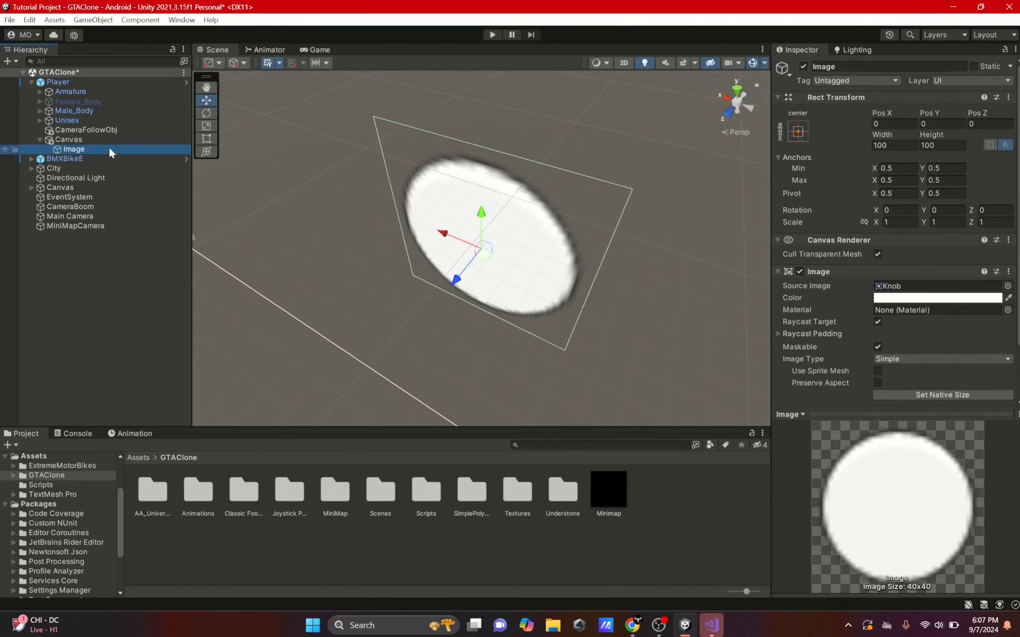
scroll(532, 160, "down", 10)
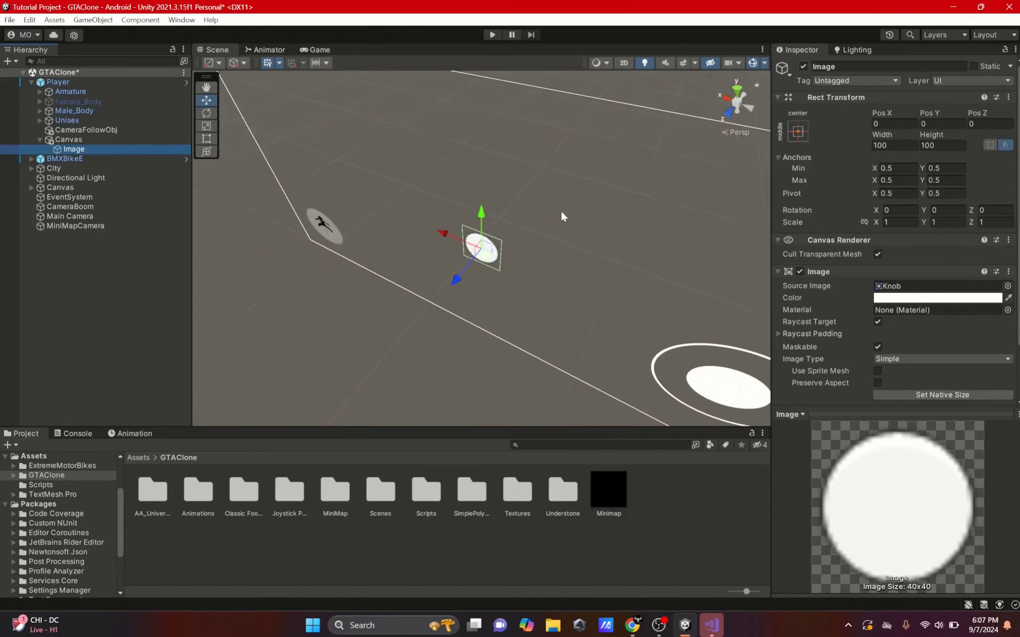
Step: Move the Knob Image out over the city plane in the Scene view
middle_click_drag(560, 217, 517, 122)
left_click_drag(517, 122, 534, 267)
double_click(76, 150)
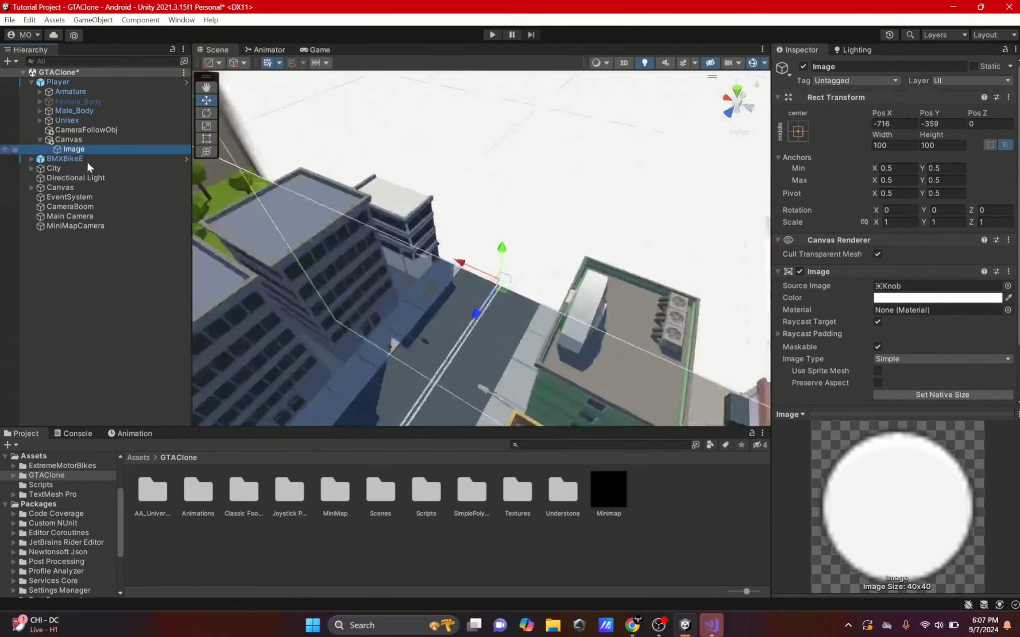
scroll(462, 260, "down", 3)
middle_click_drag(462, 260, 417, 166)
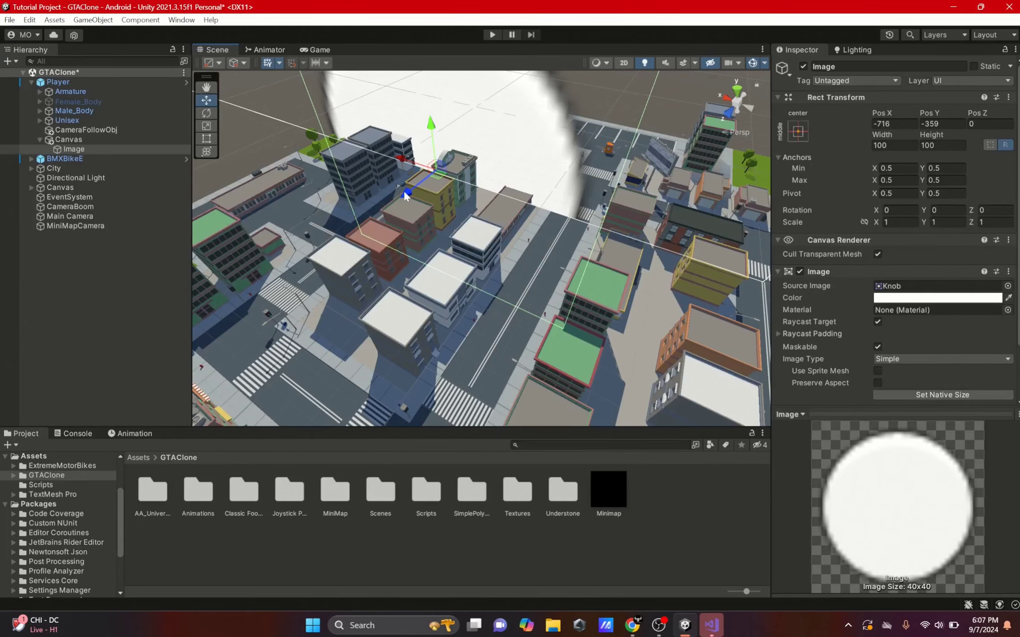
left_click_drag(403, 189, 409, 195)
scroll(443, 181, "down", 3)
left_click_drag(465, 165, 472, 267)
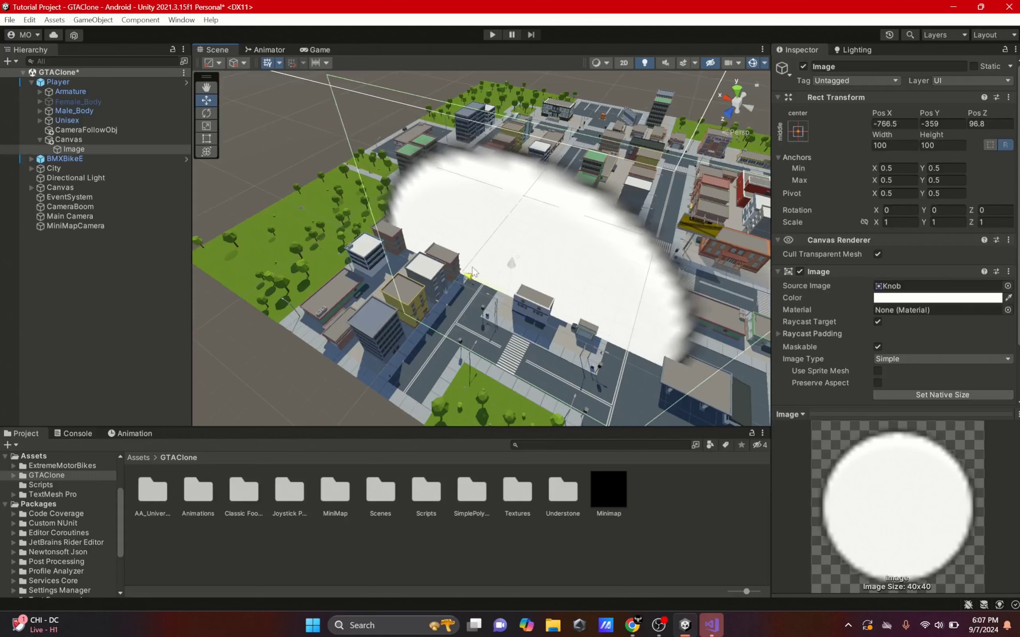
Step: Lay the Image flat with X rotation 90 and resize it to 5×5
left_click(897, 212)
type("90")
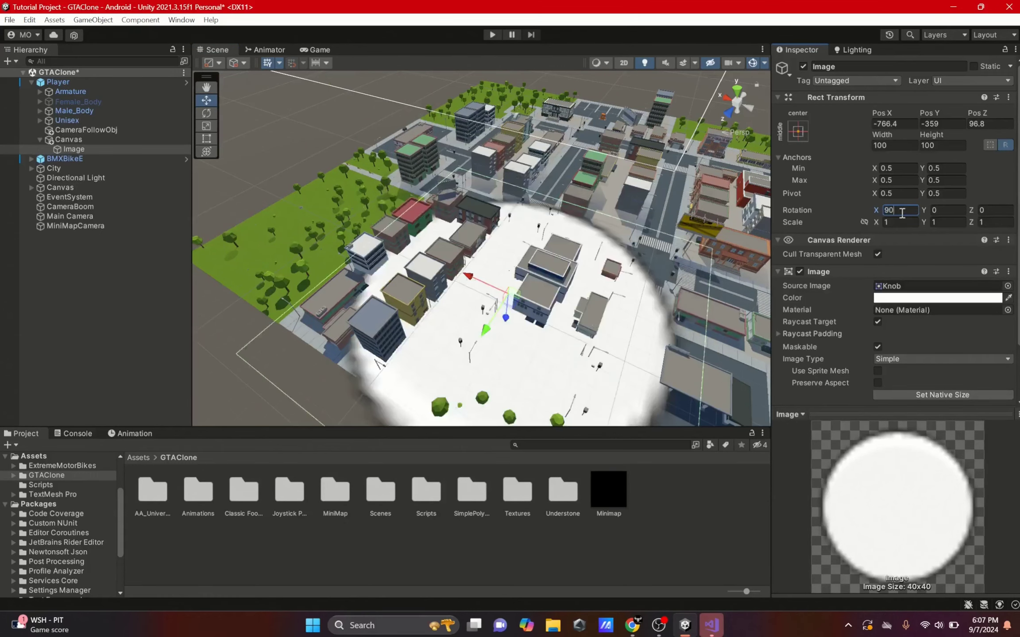
left_click(894, 146)
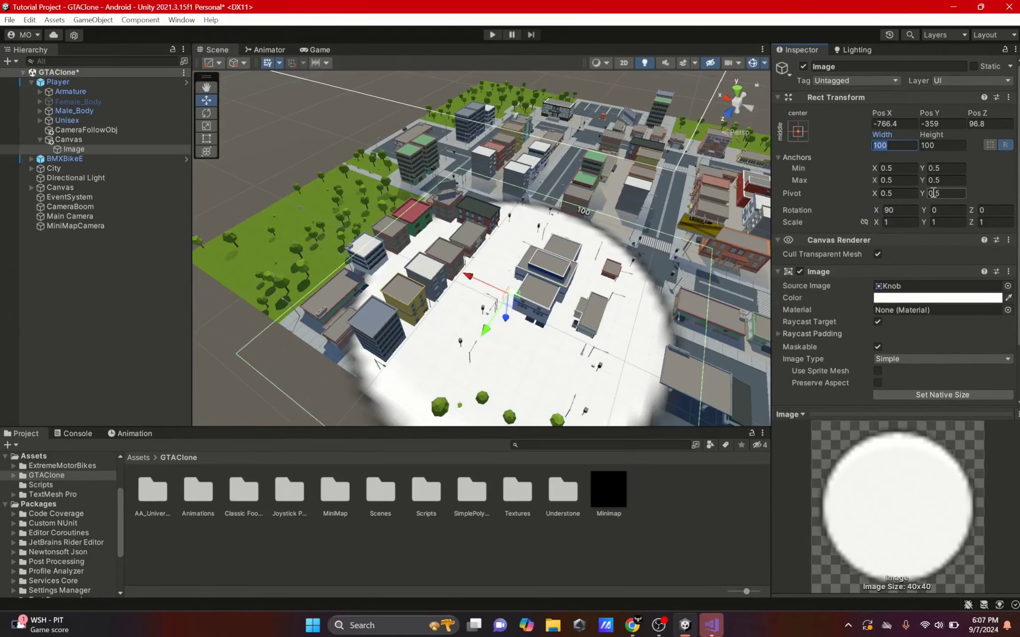
type("15")
key("Tab")
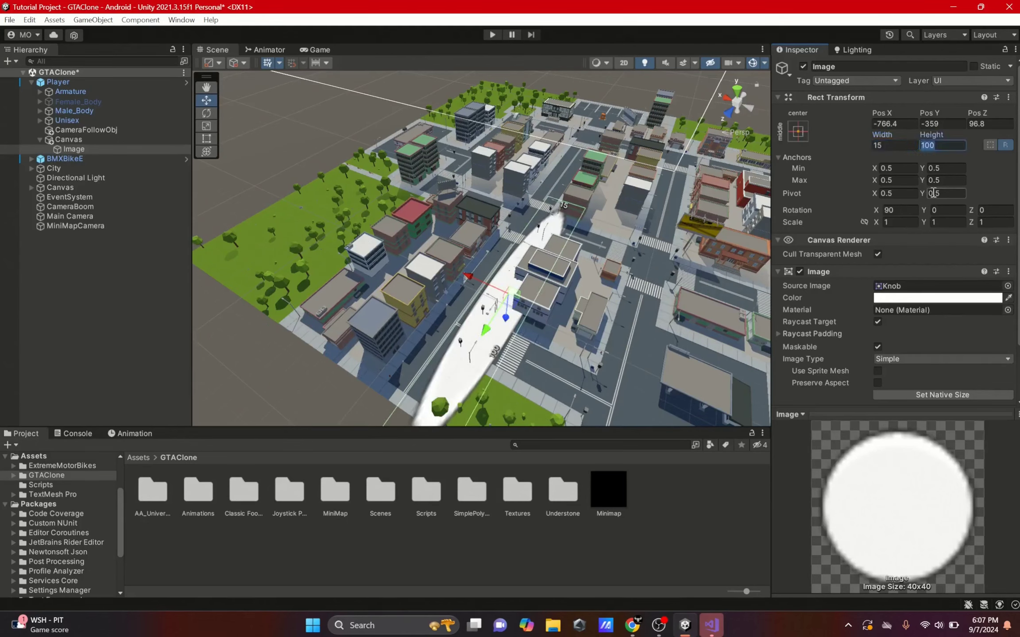
type("15")
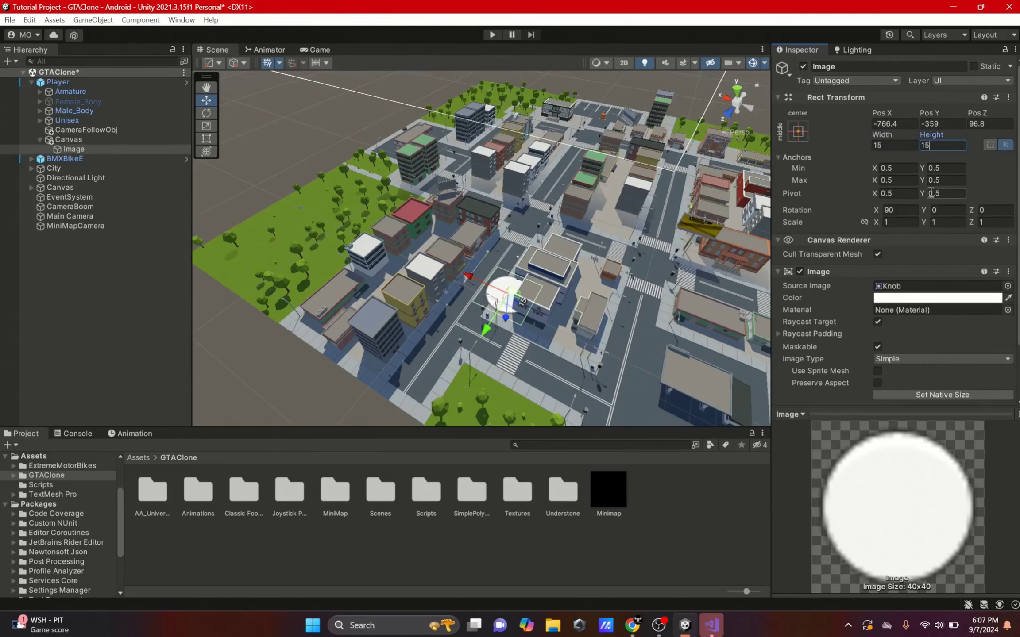
left_click(913, 145)
type("5")
key("Tab")
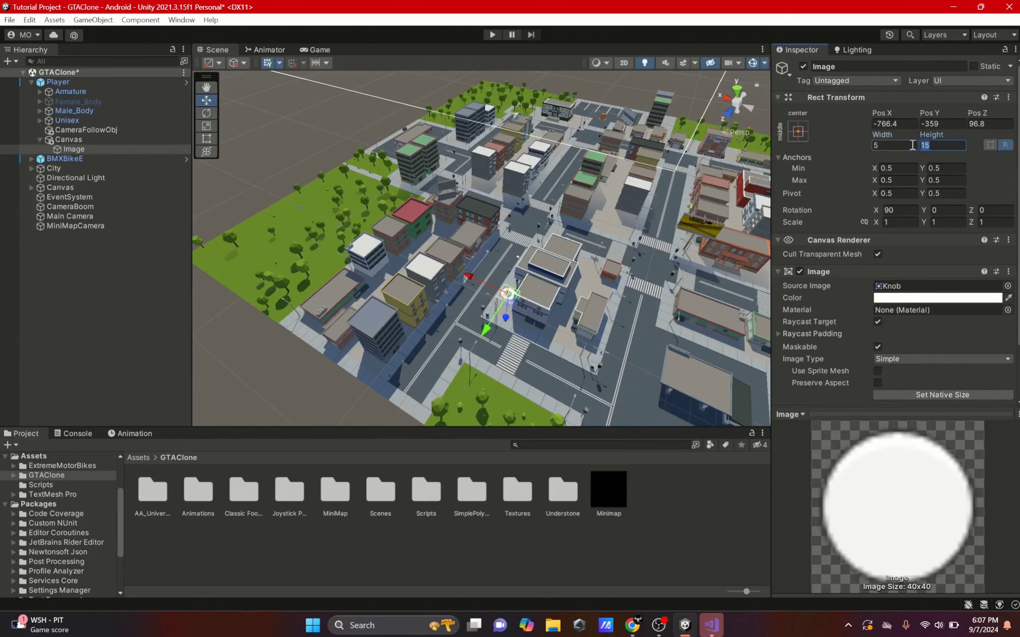
double_click(96, 148)
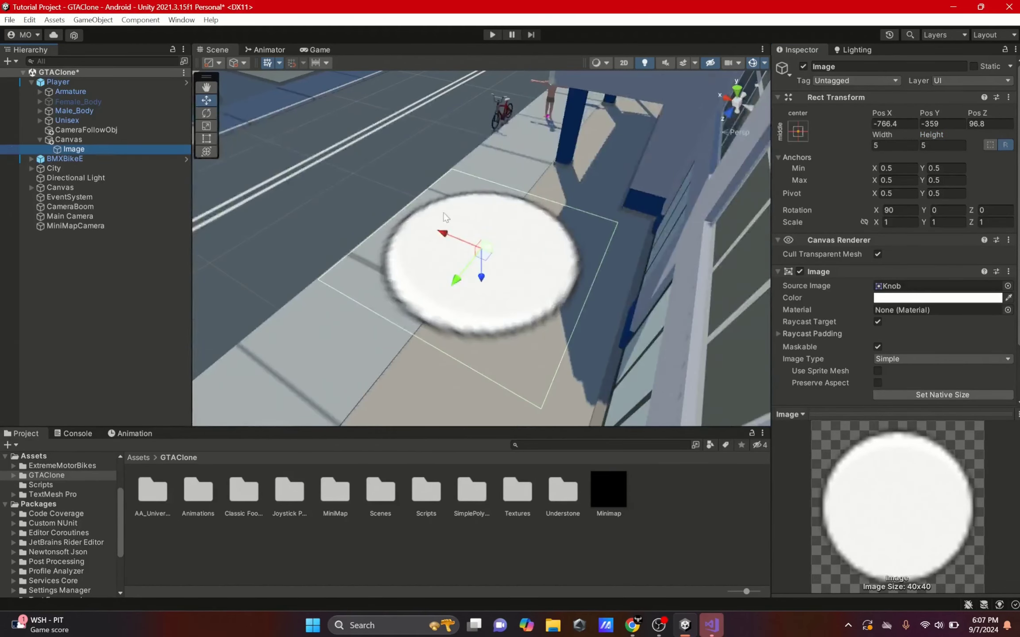
Step: Drag the disc near the player by the crosswalk
left_click_drag(459, 273, 520, 118)
scroll(520, 117, "down", 5)
left_click_drag(558, 216, 568, 134)
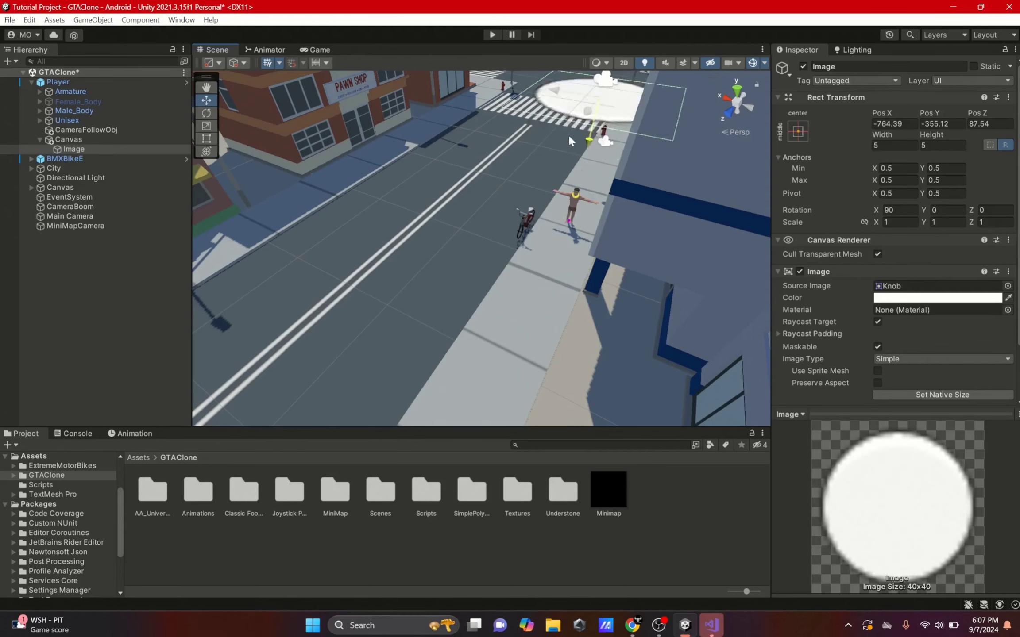
Step: Add a Raw Image to the main Canvas, anchored to the bottom-left corner
left_click(32, 187)
right_click(58, 190)
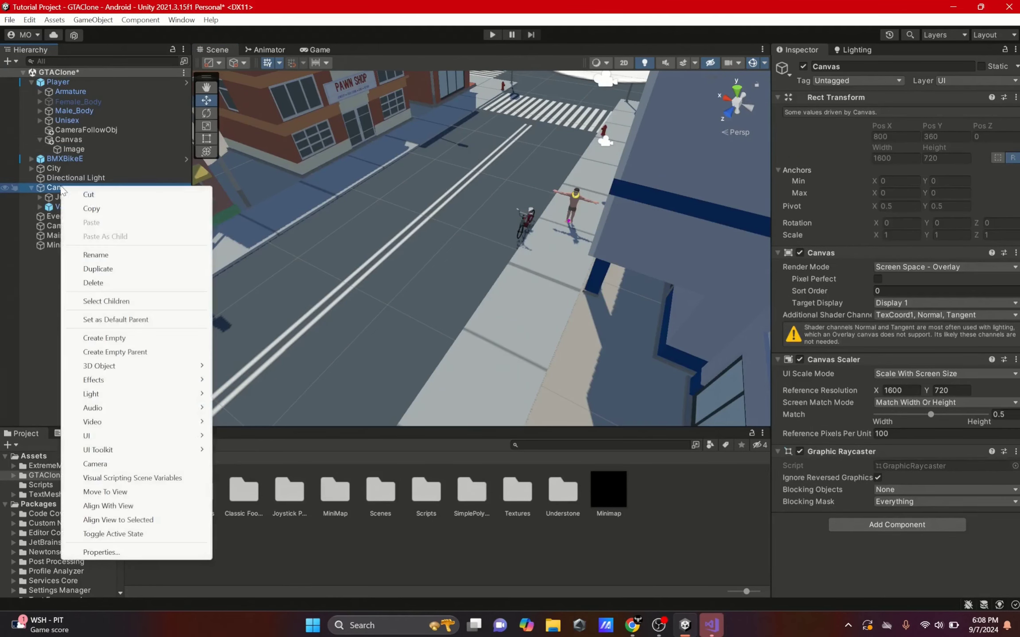
mouse_move(165, 439)
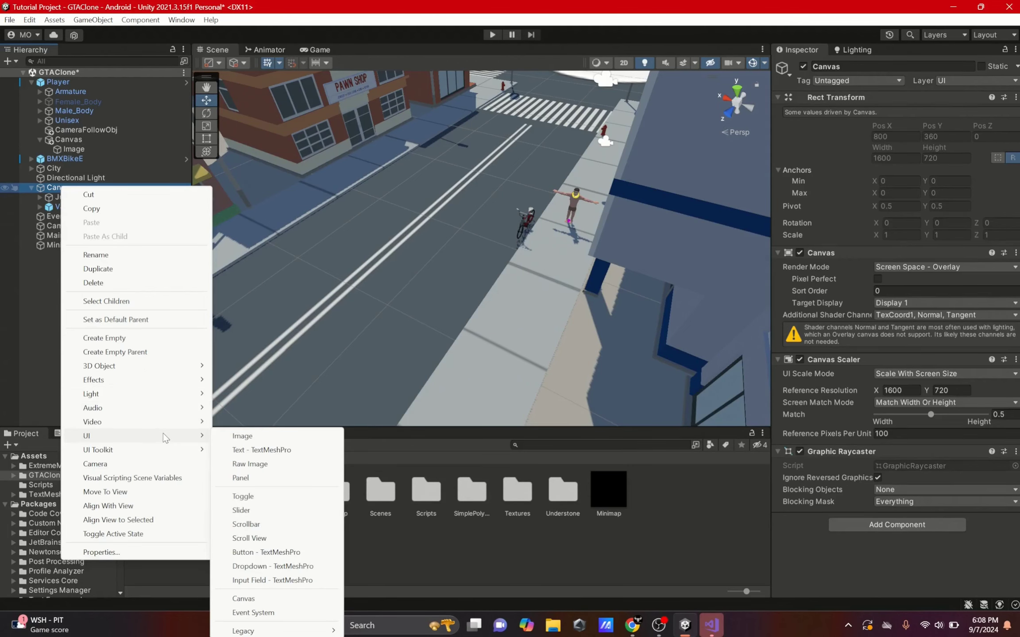
left_click(259, 464)
left_click(798, 130)
left_click(798, 129)
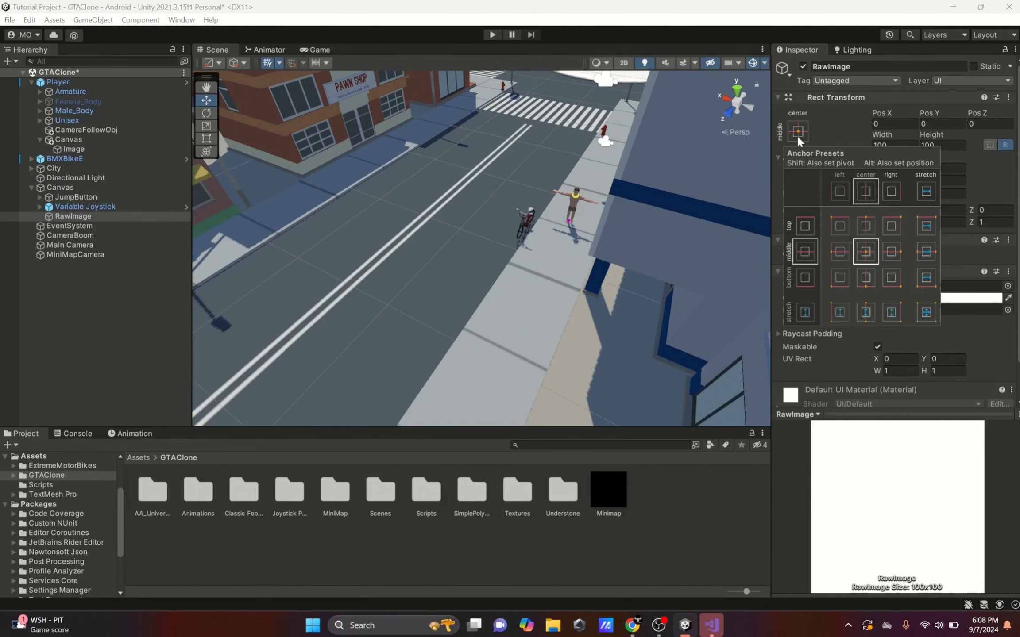
left_click(843, 275, "alt+shift")
left_click(608, 206)
left_click(607, 205)
Step: Rename the RawImage object to 'MinimapRadar'
left_click(315, 50)
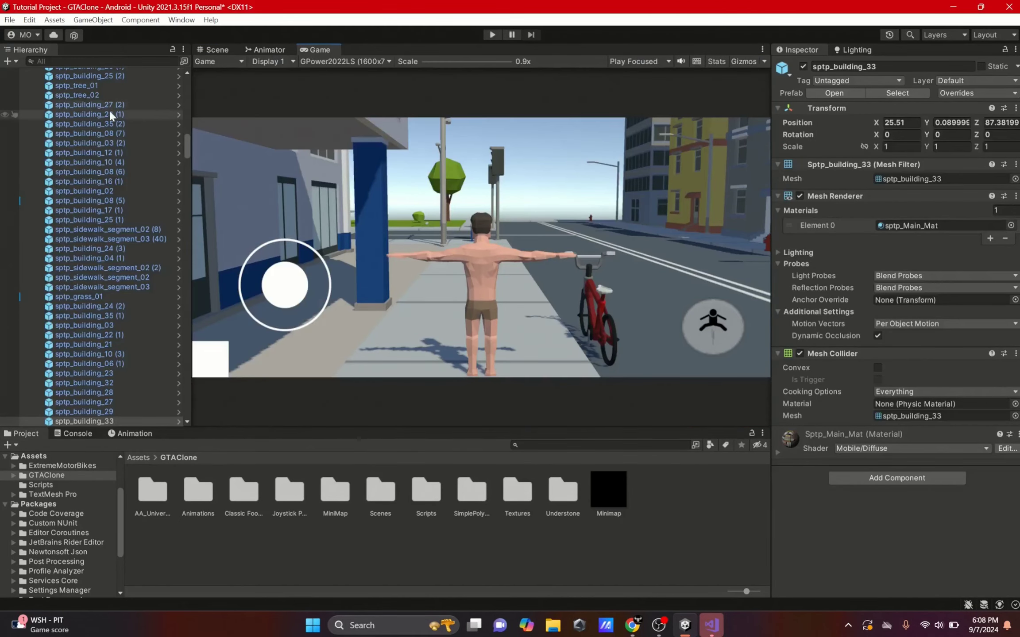
scroll(185, 142, "up", 15)
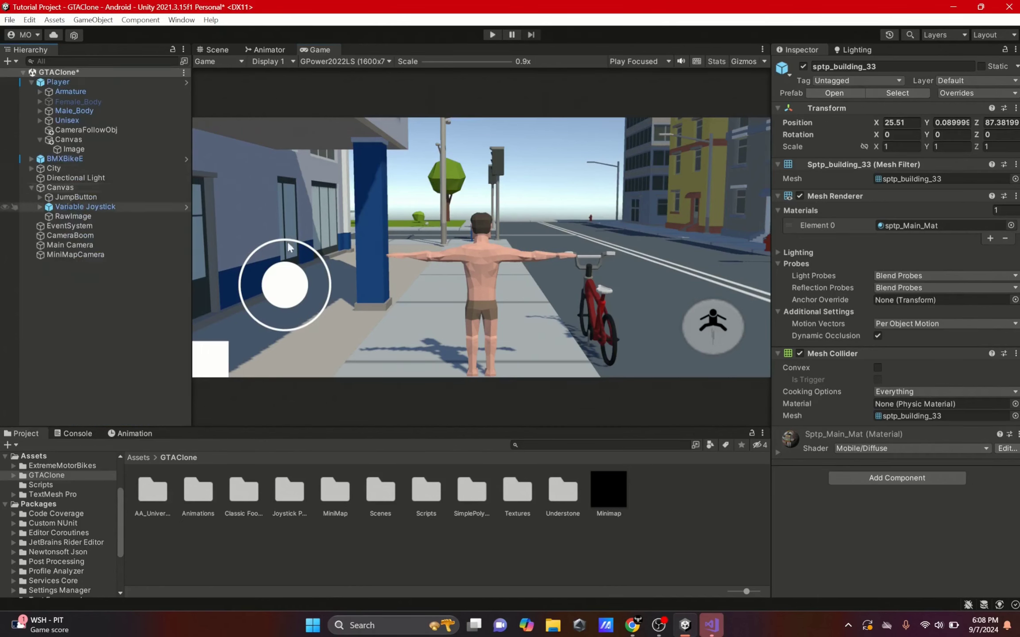
left_click(74, 217)
left_click(894, 67)
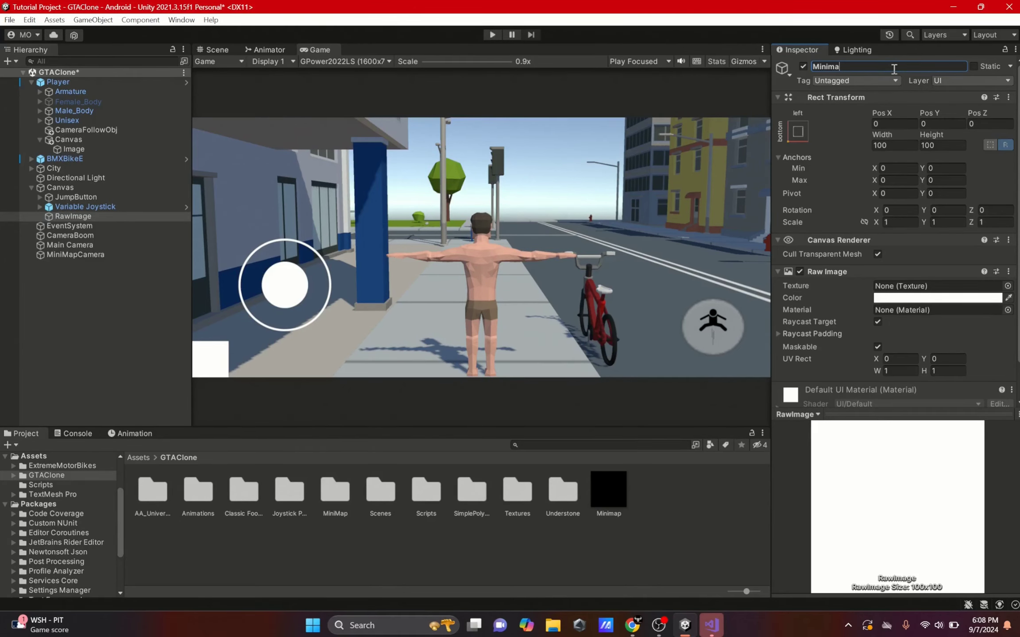
type("MinimapRadar")
key("Return")
scroll(960, 301, "down", 2)
Step: Assign the Minimap render texture to MinimapRadar's Texture field
left_click_drag(608, 492, 930, 246)
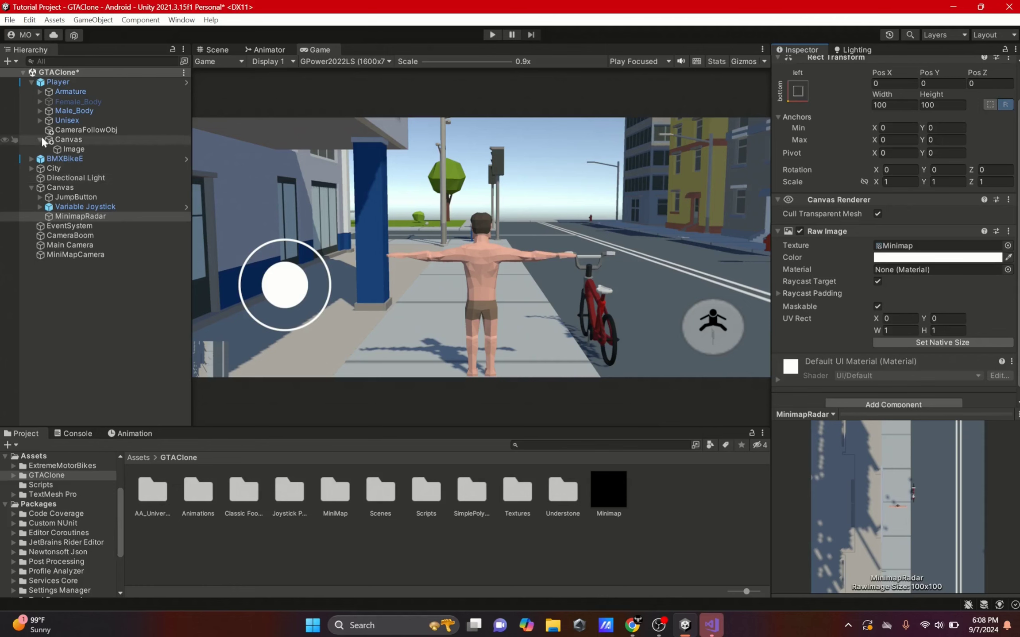
left_click(95, 254)
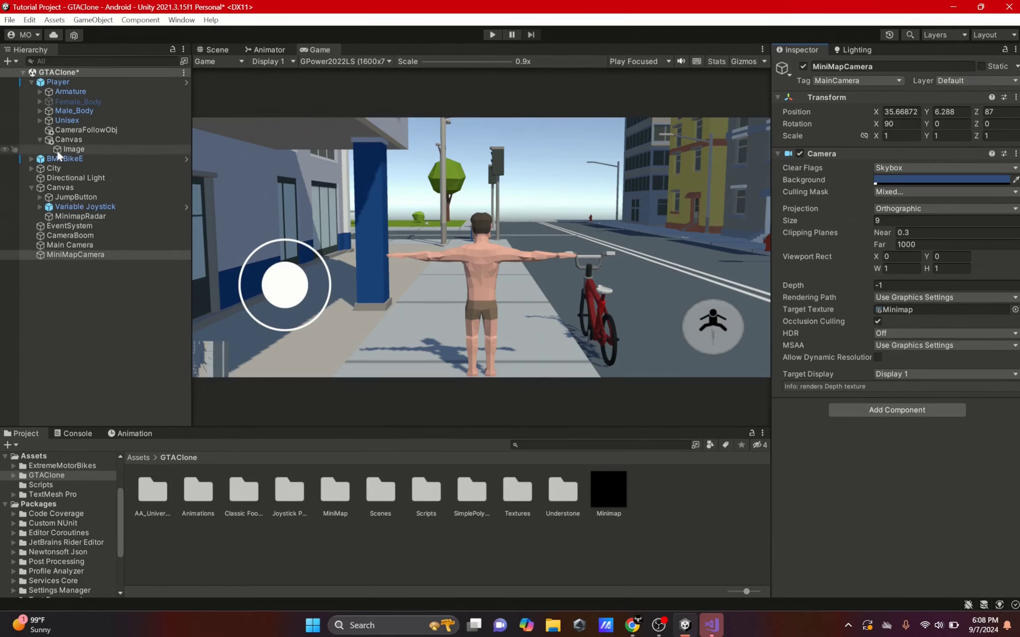
left_click(75, 217)
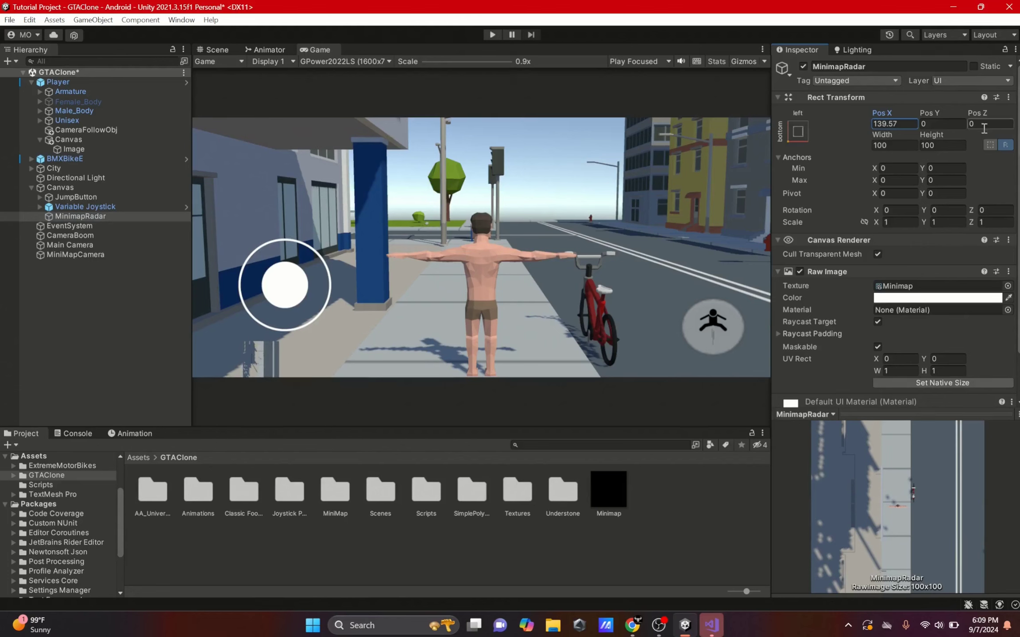
left_click_drag(940, 121, 954, 166)
Step: Resize MinimapRadar to 200×200 and move it toward the bottom-left corner
left_click(895, 145)
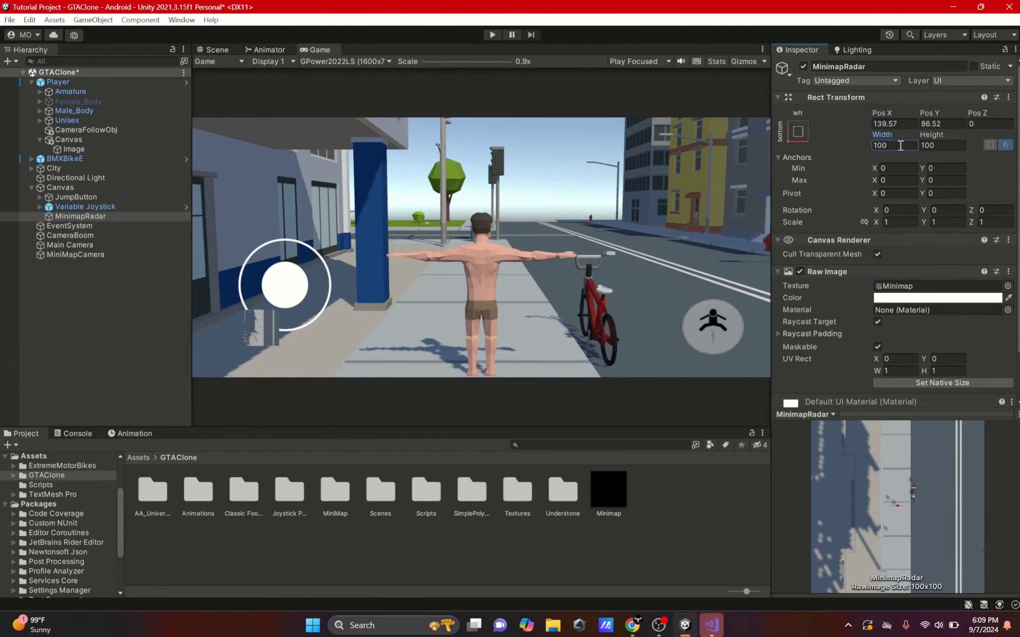
type("300")
key("BackSpace")
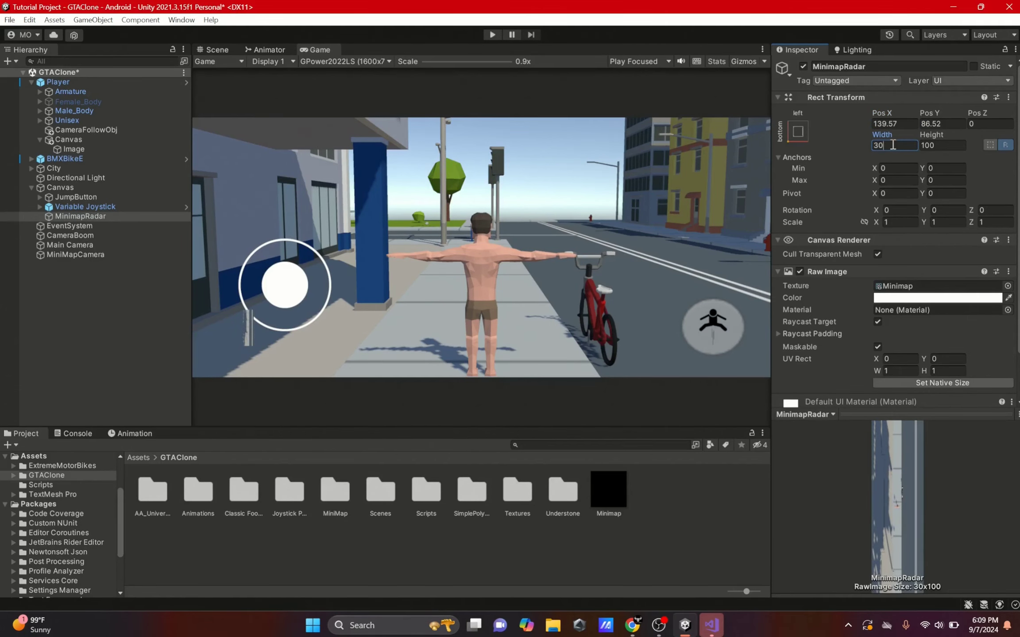
type("150")
key("Tab")
type("150")
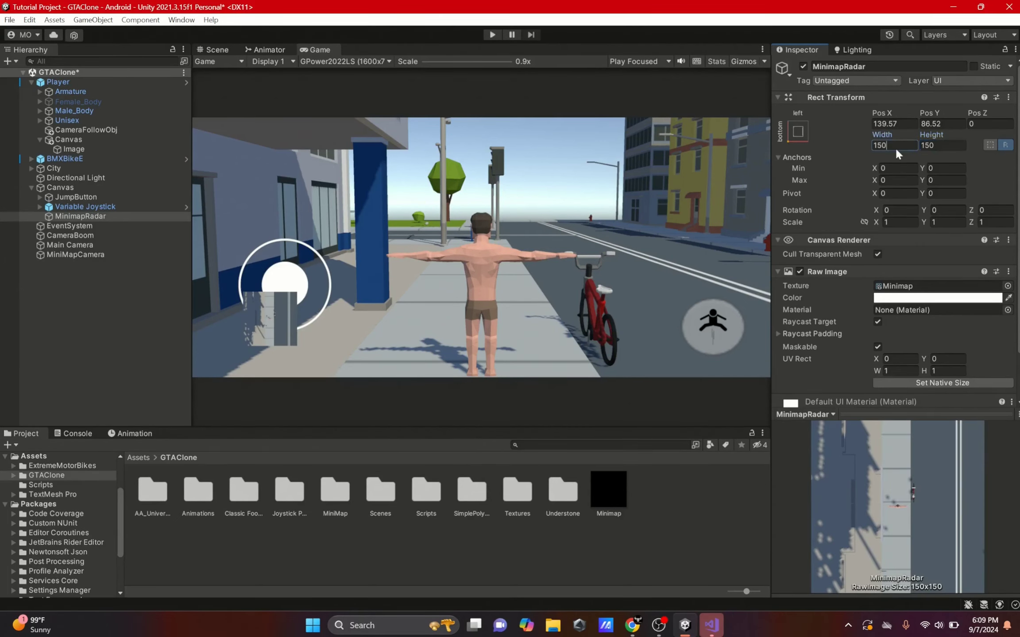
type("200")
key("Tab")
type("200")
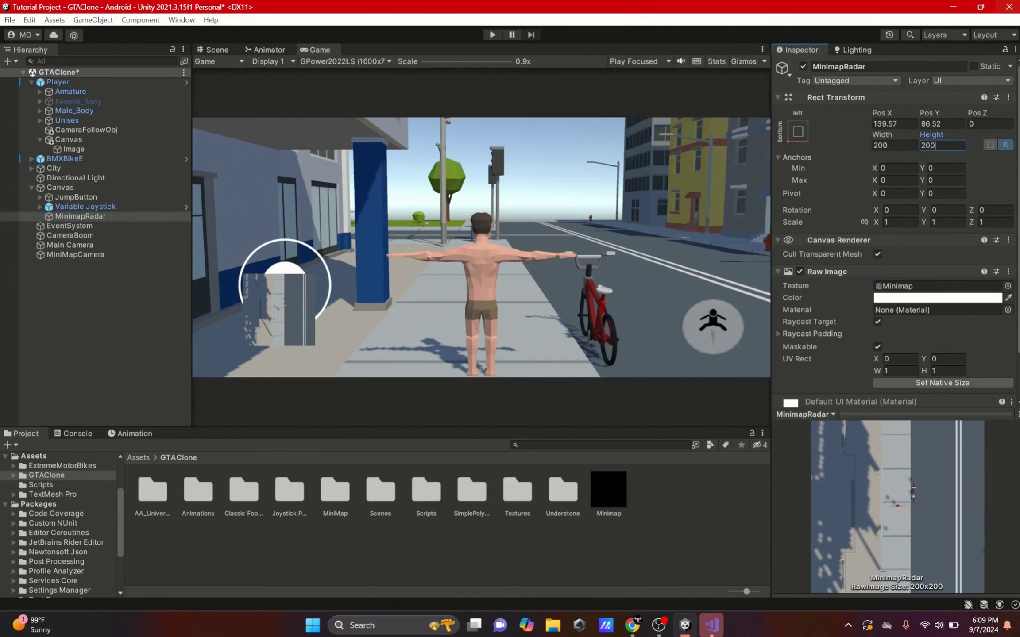
left_click_drag(928, 110, 853, 115)
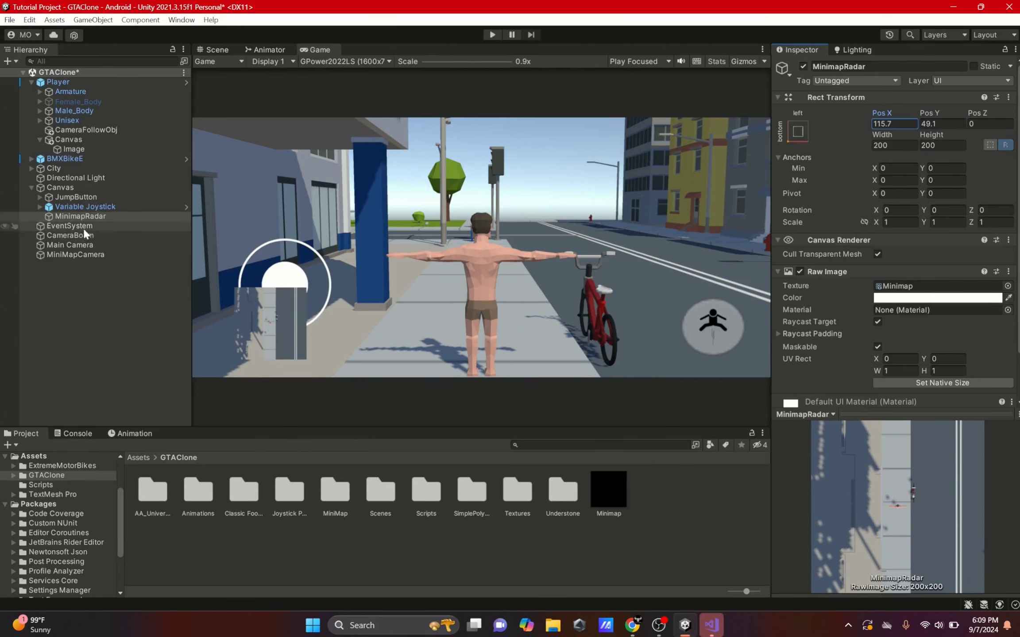
left_click(79, 149)
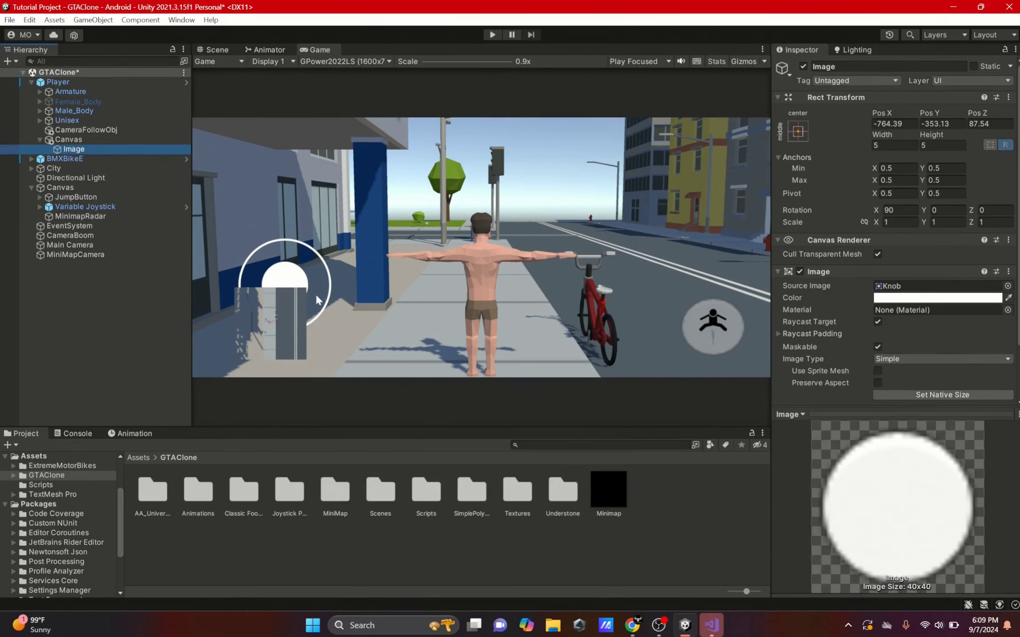
Step: Nudge the player's round marker back up in the Scene view
left_click_drag(916, 113, 890, 115)
left_click(213, 50)
left_click_drag(485, 205, 490, 153)
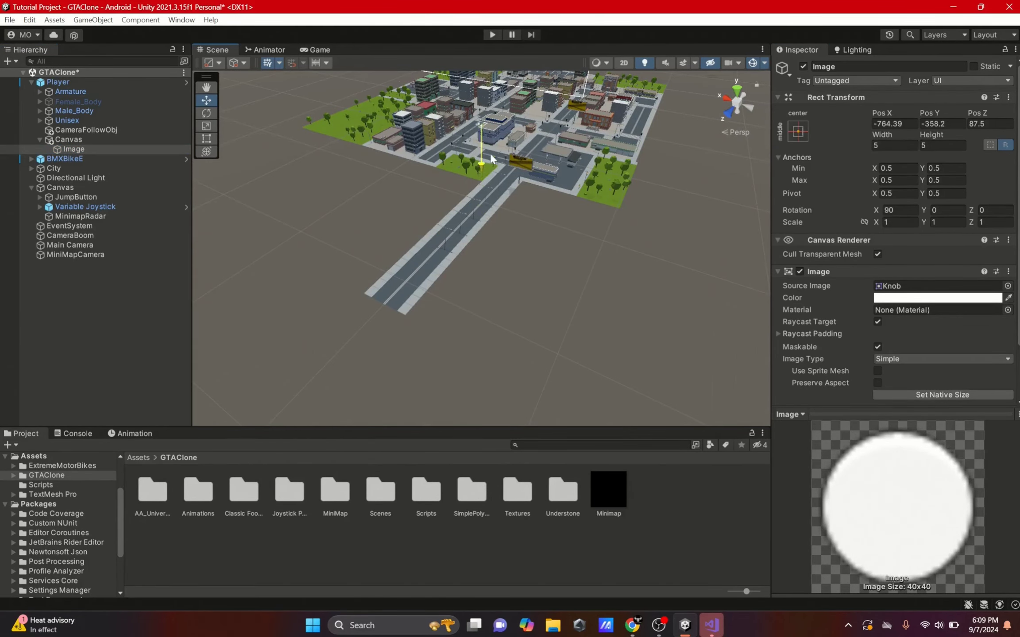
Step: Raise MiniMapCamera higher above the player and set its culling mask to Everything
left_click(308, 49)
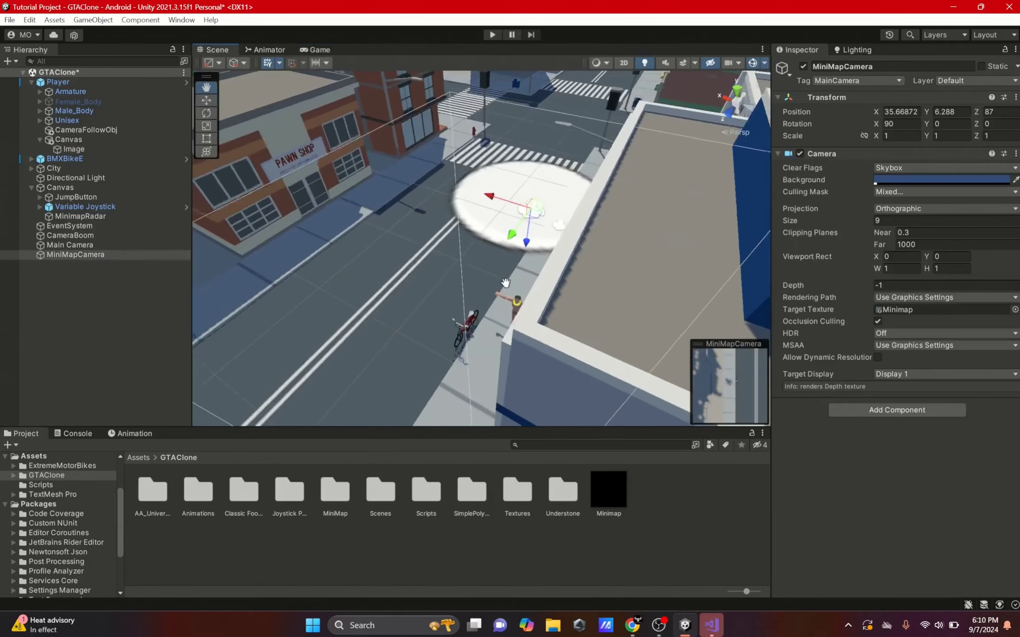
left_click_drag(523, 226, 471, 237)
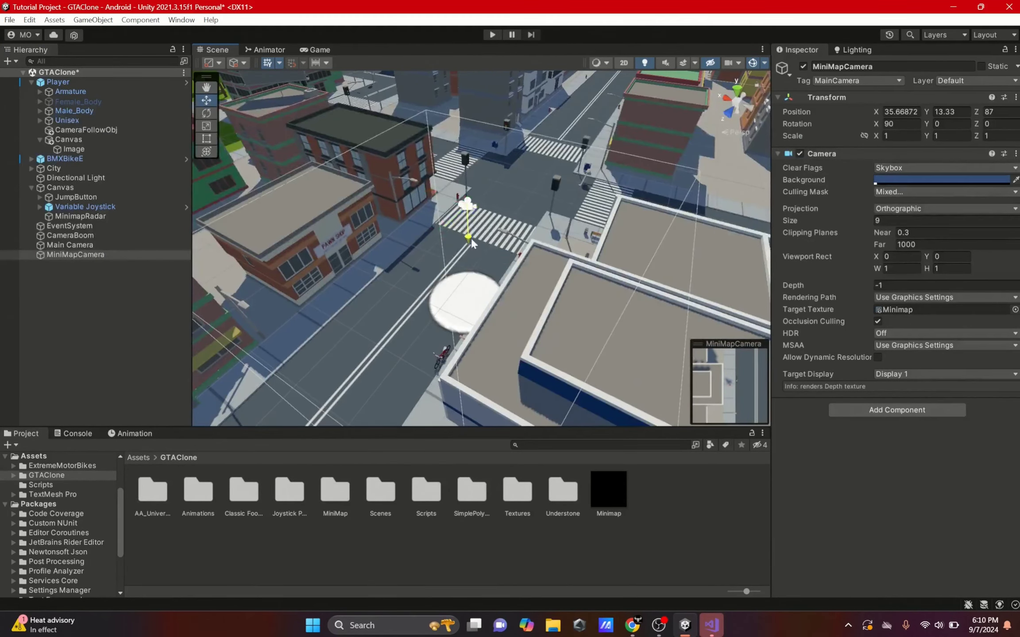
left_click(73, 246)
left_click(73, 255)
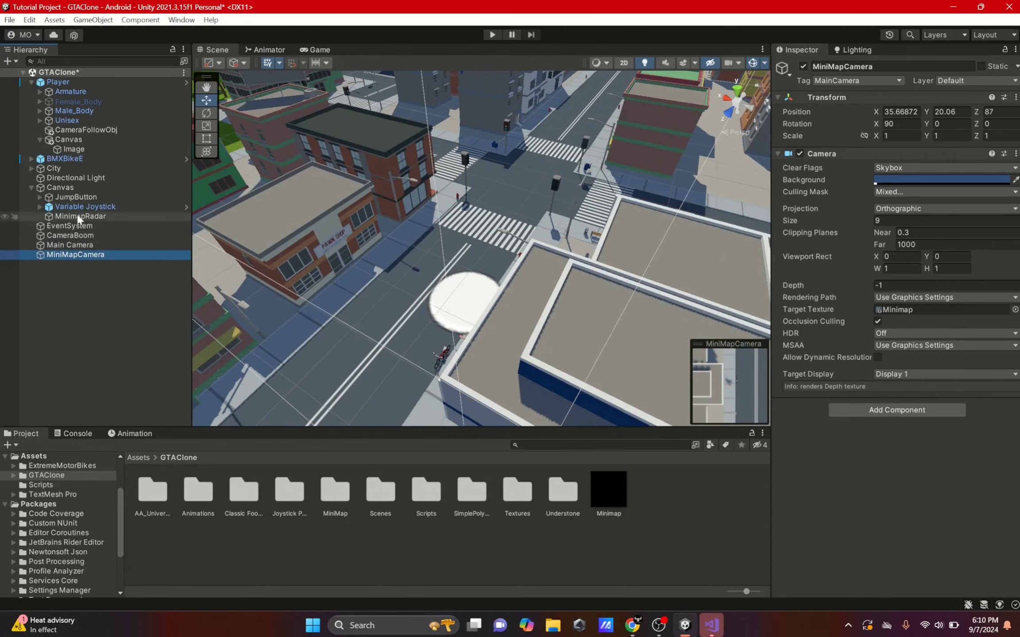
left_click(320, 49)
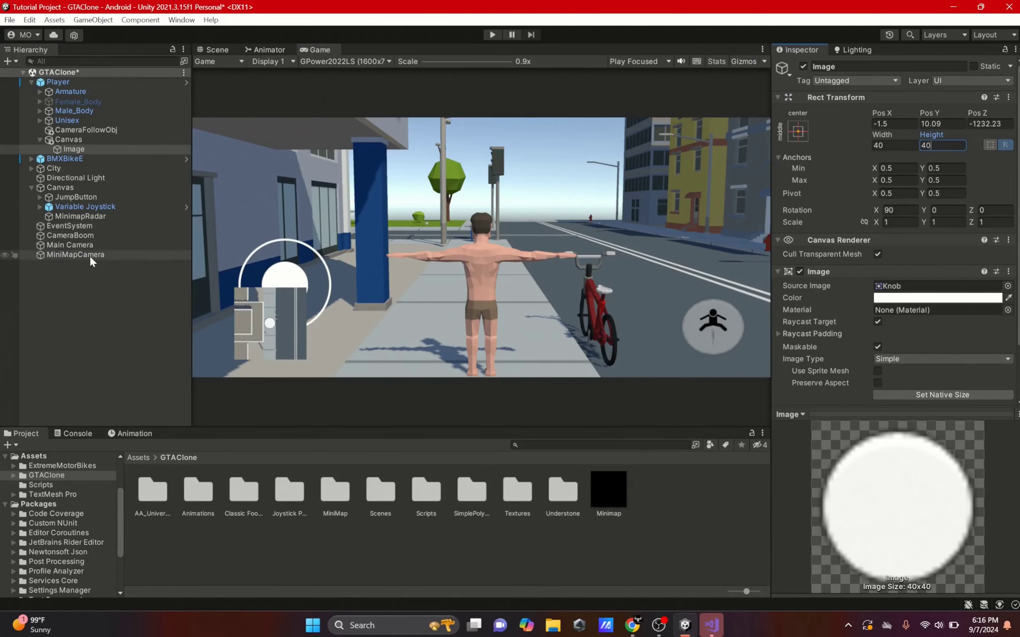
left_click(89, 256)
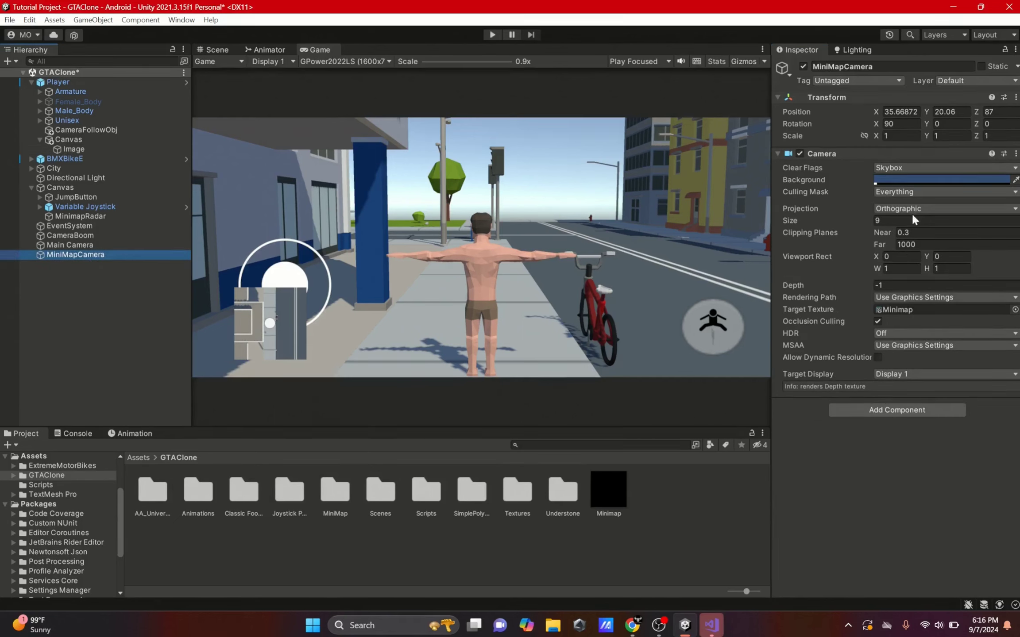
left_click(883, 192)
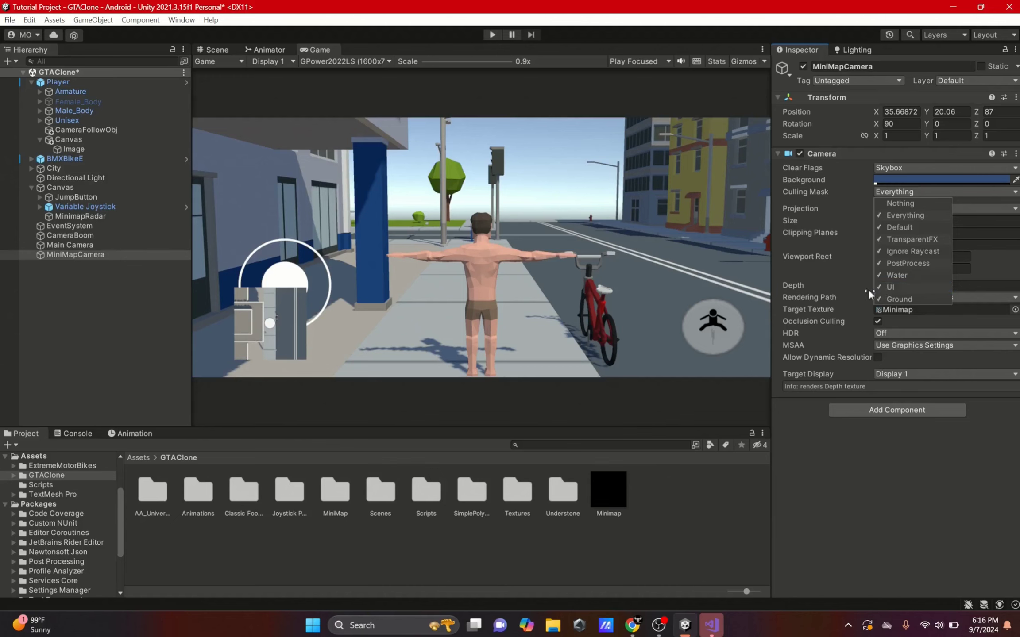
left_click(867, 427)
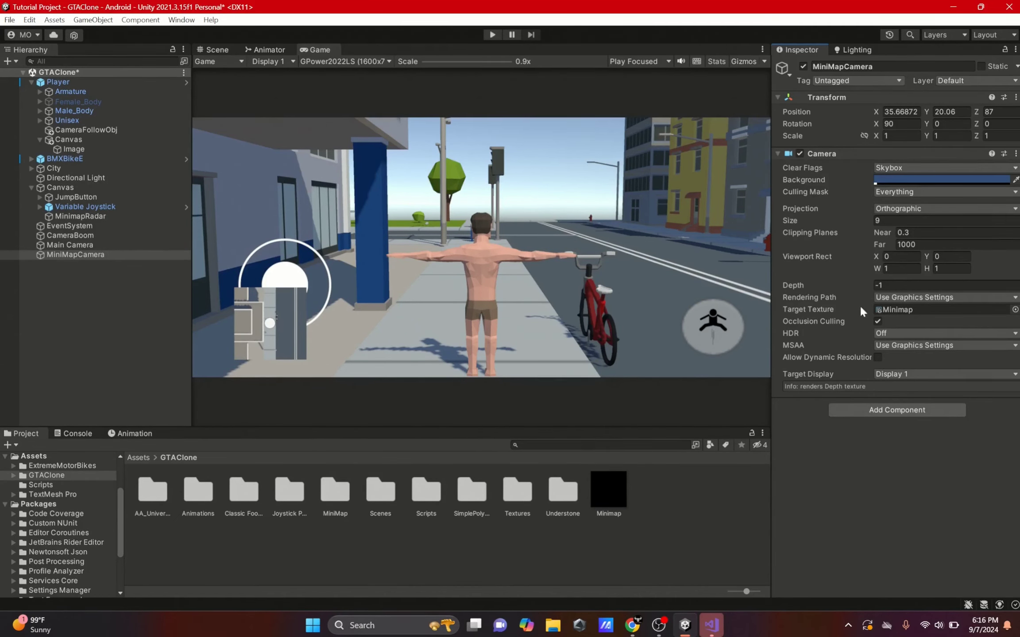
left_click(45, 245)
Step: Reassign the Minimap render texture to MinimapRadar, rename the marker image PlayerIcon, and start changing its colour
left_click(80, 216)
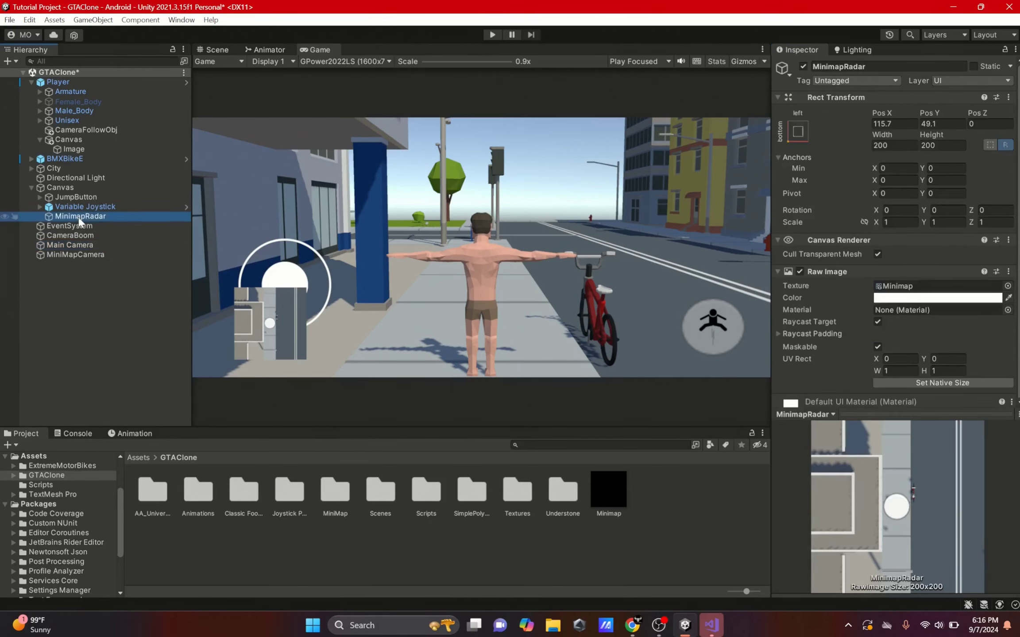
left_click_drag(613, 485, 912, 293)
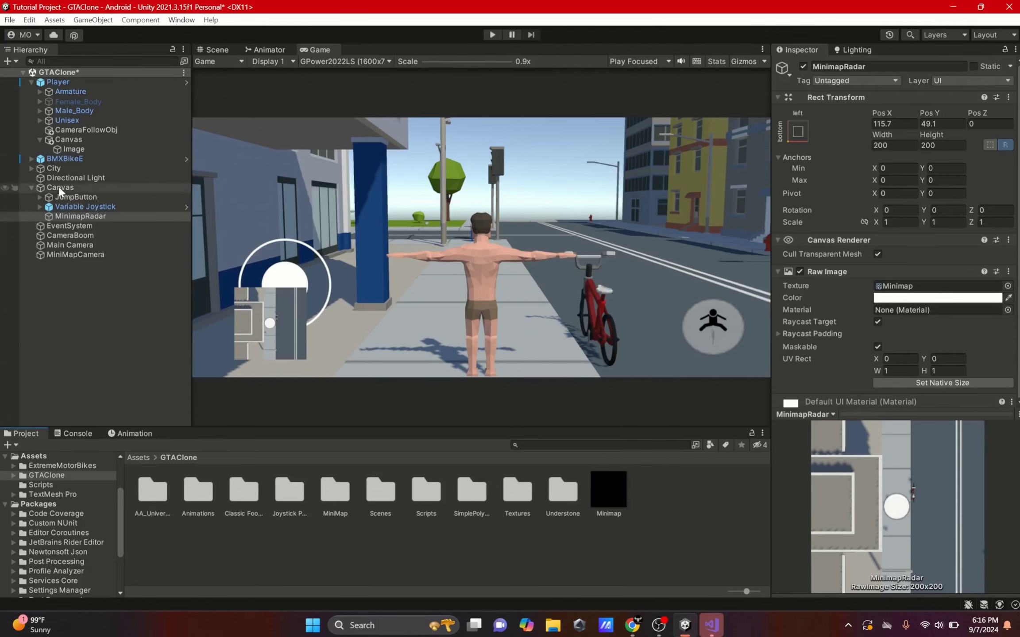
left_click(68, 149)
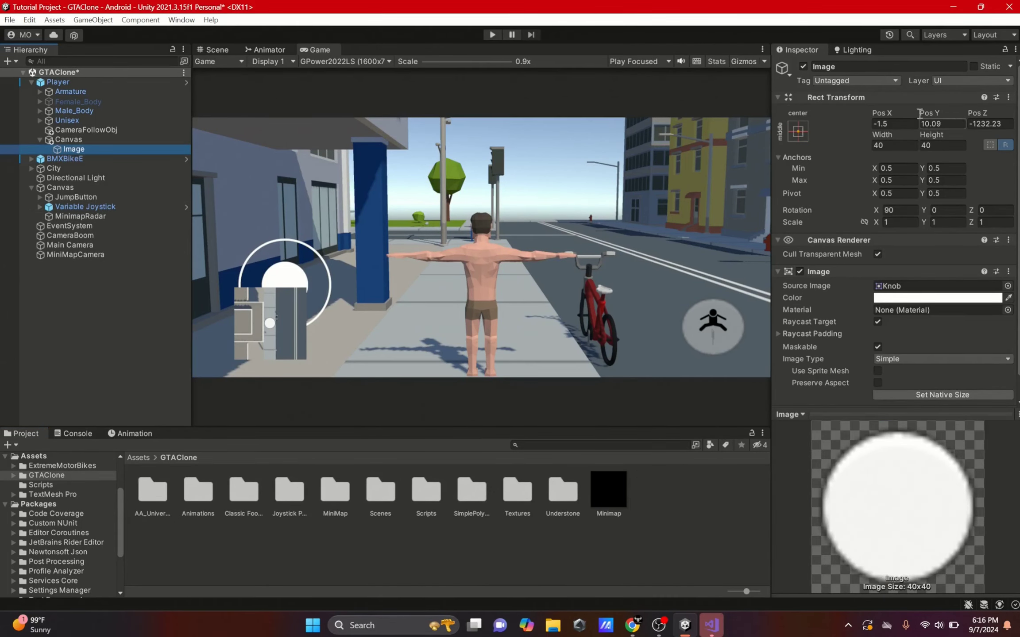
left_click(919, 66)
type("Pla")
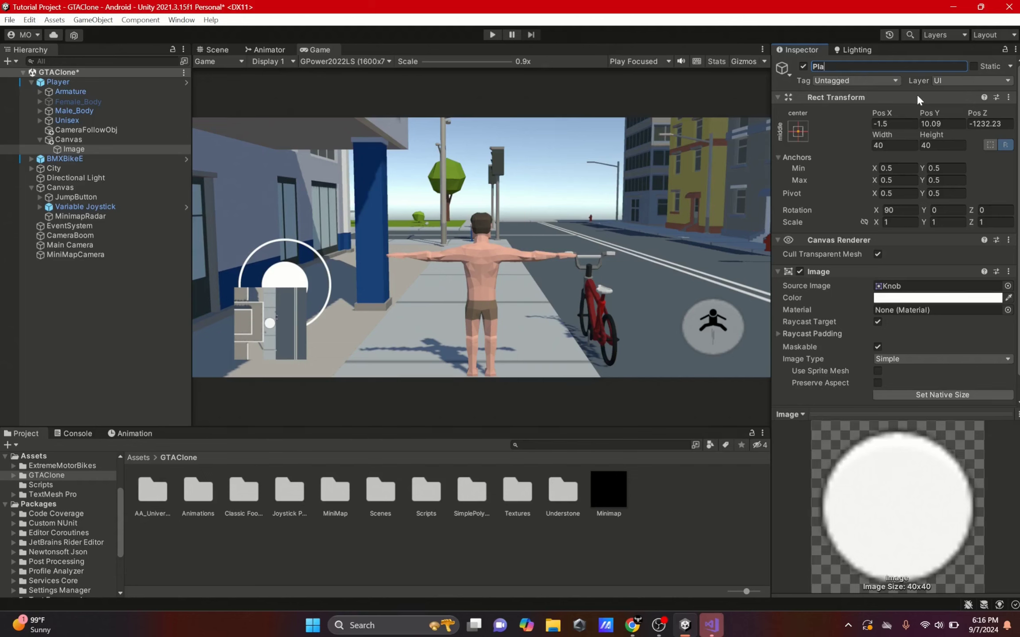
type("yerIcon")
key("Return")
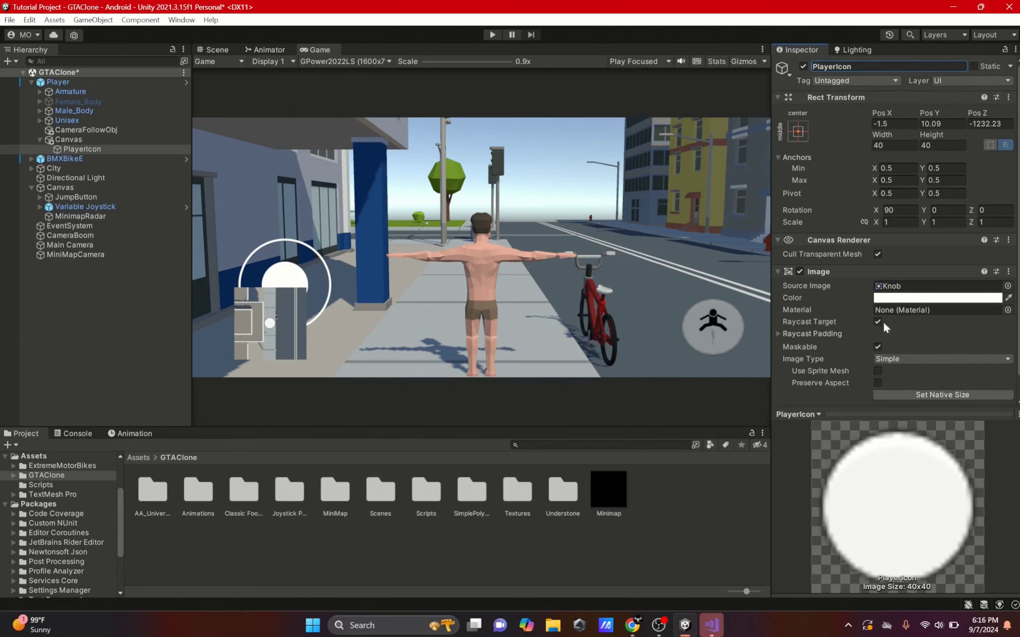
left_click(886, 299)
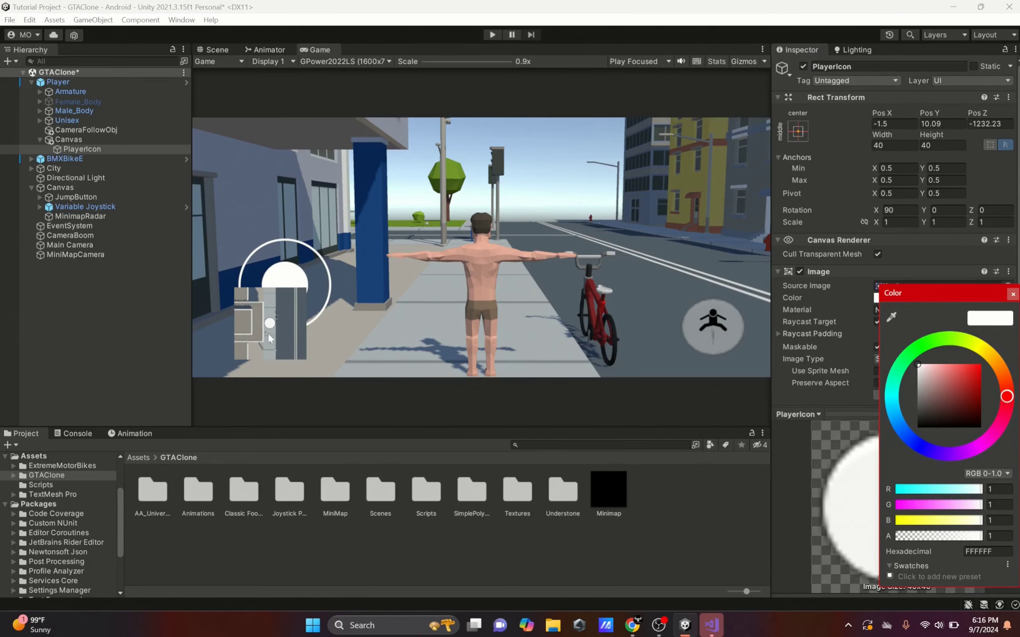